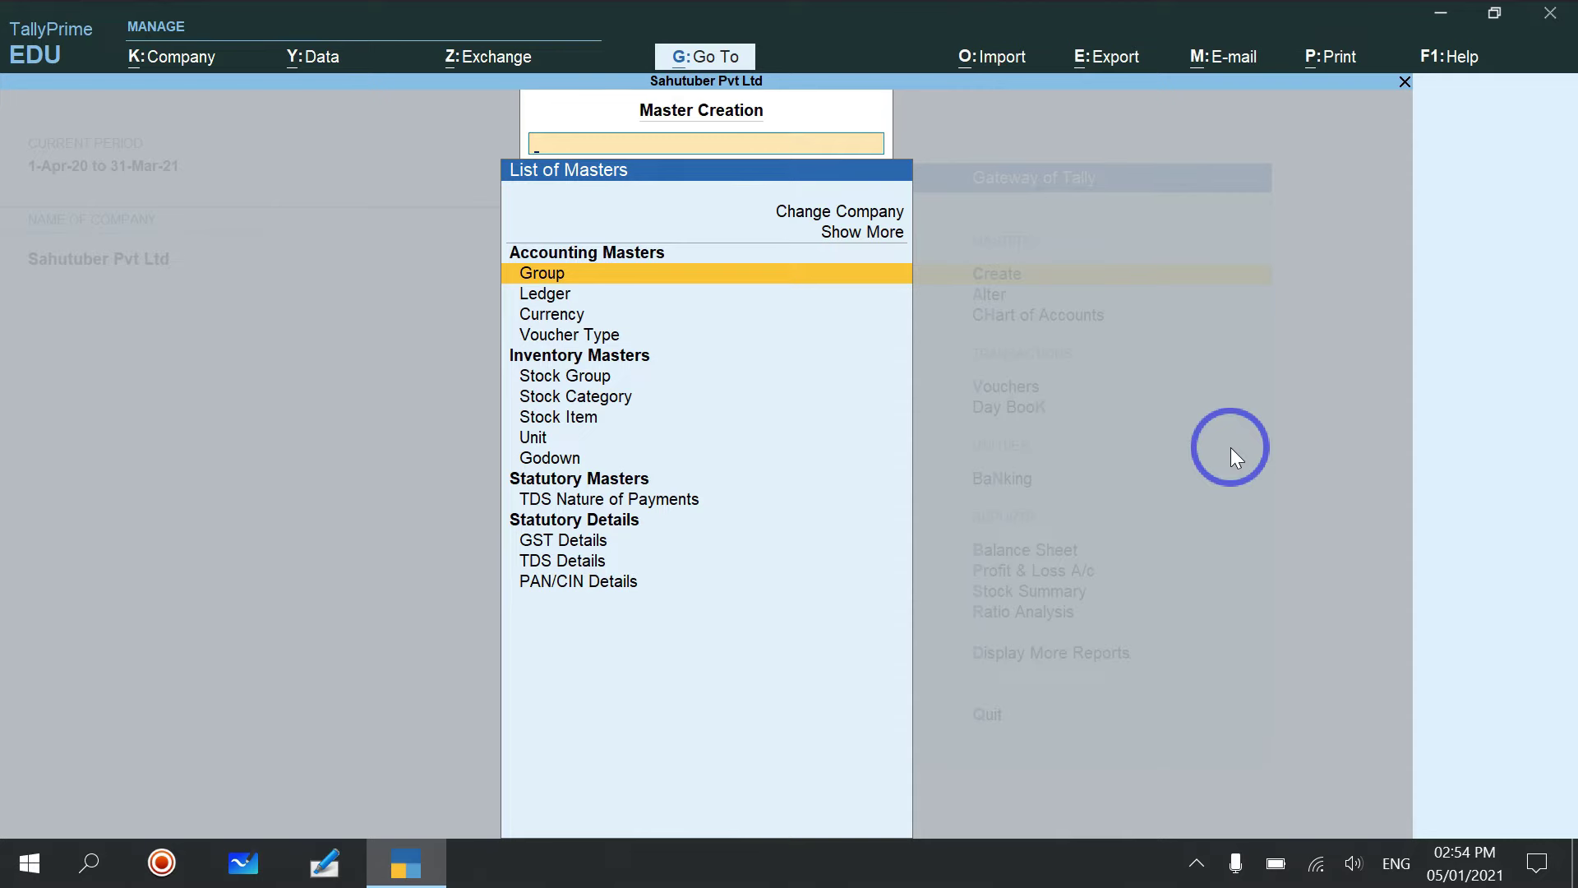
- Start a new simple unit of measure with the symbol MT, leaving its formal name blank
{"action": "key", "text": "Down"}
{"action": "key", "text": "Down"}
{"action": "key", "text": "Down"}
{"action": "key", "text": "Down"}
{"action": "key", "text": "Down"}
{"action": "key", "text": "Down"}
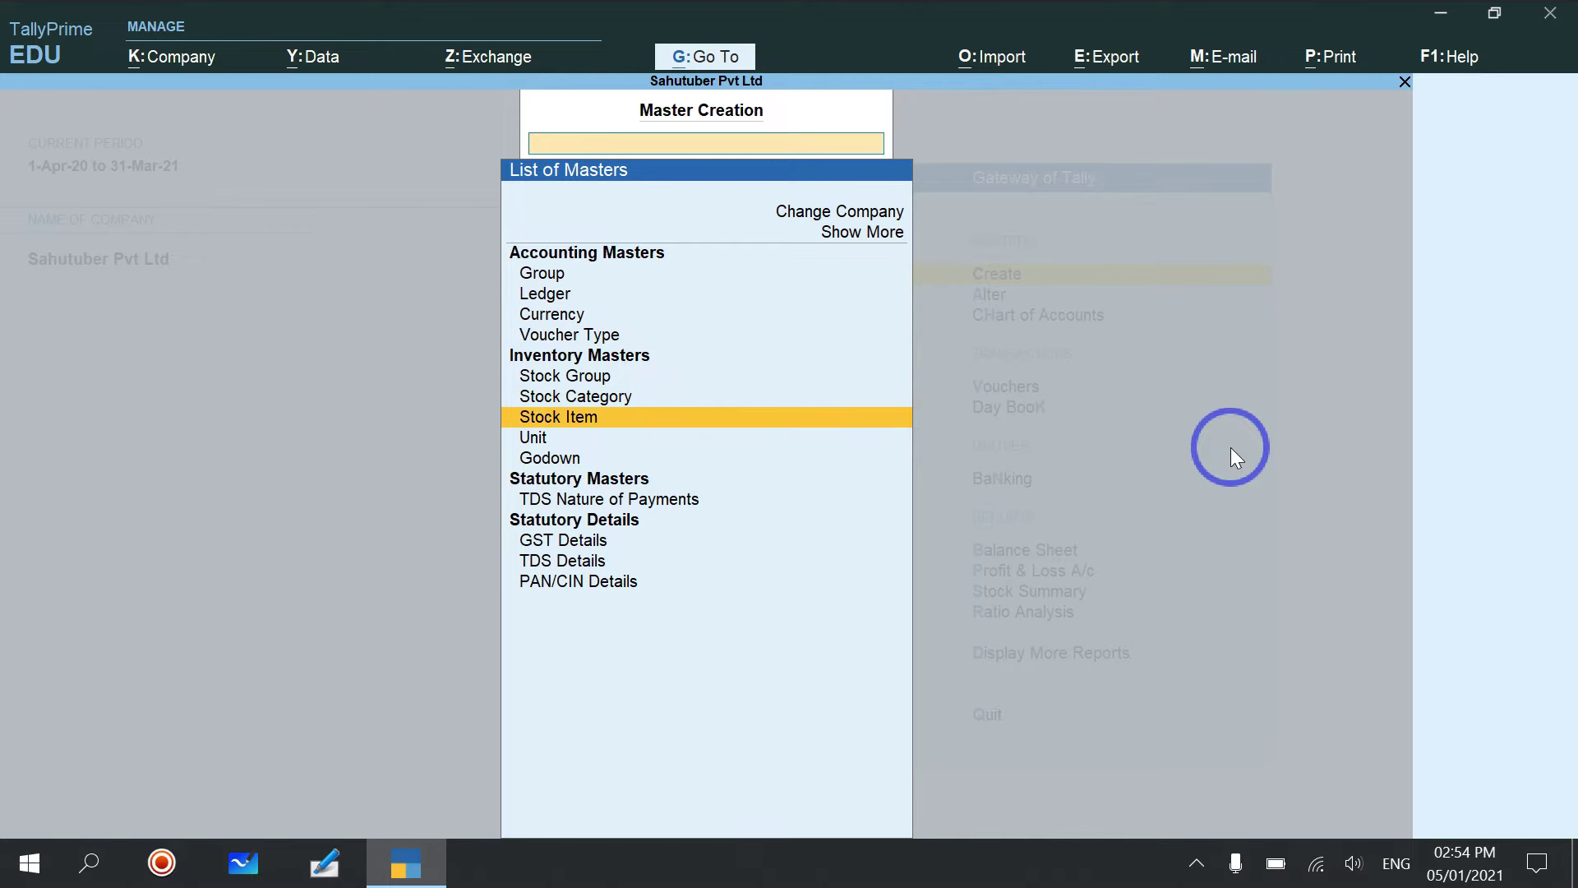
{"action": "key", "text": "Down"}
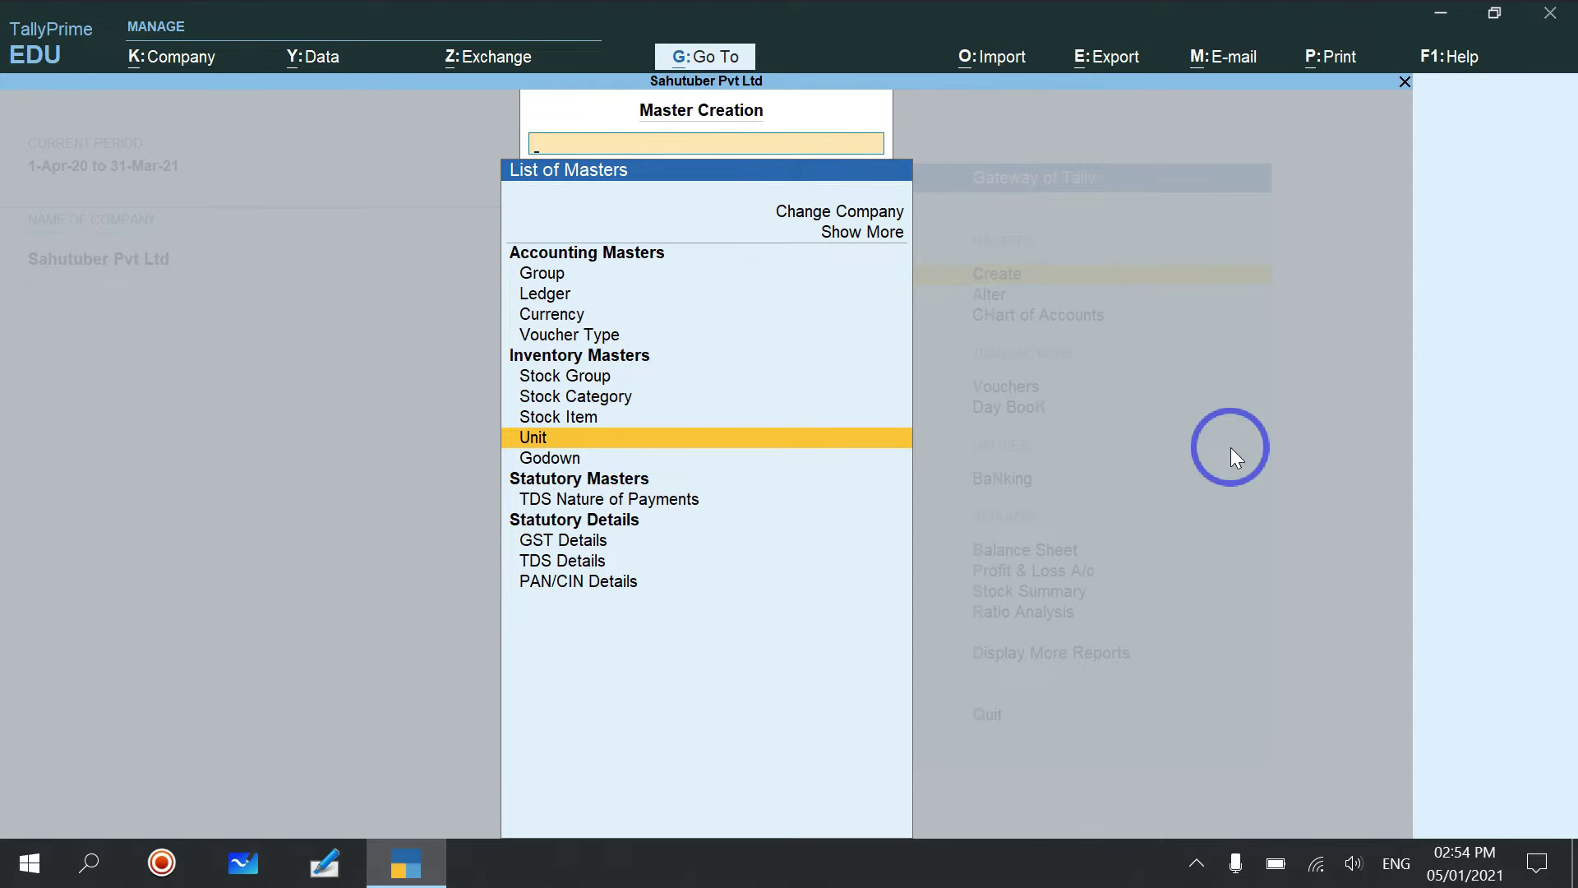
{"action": "key", "text": "Return"}
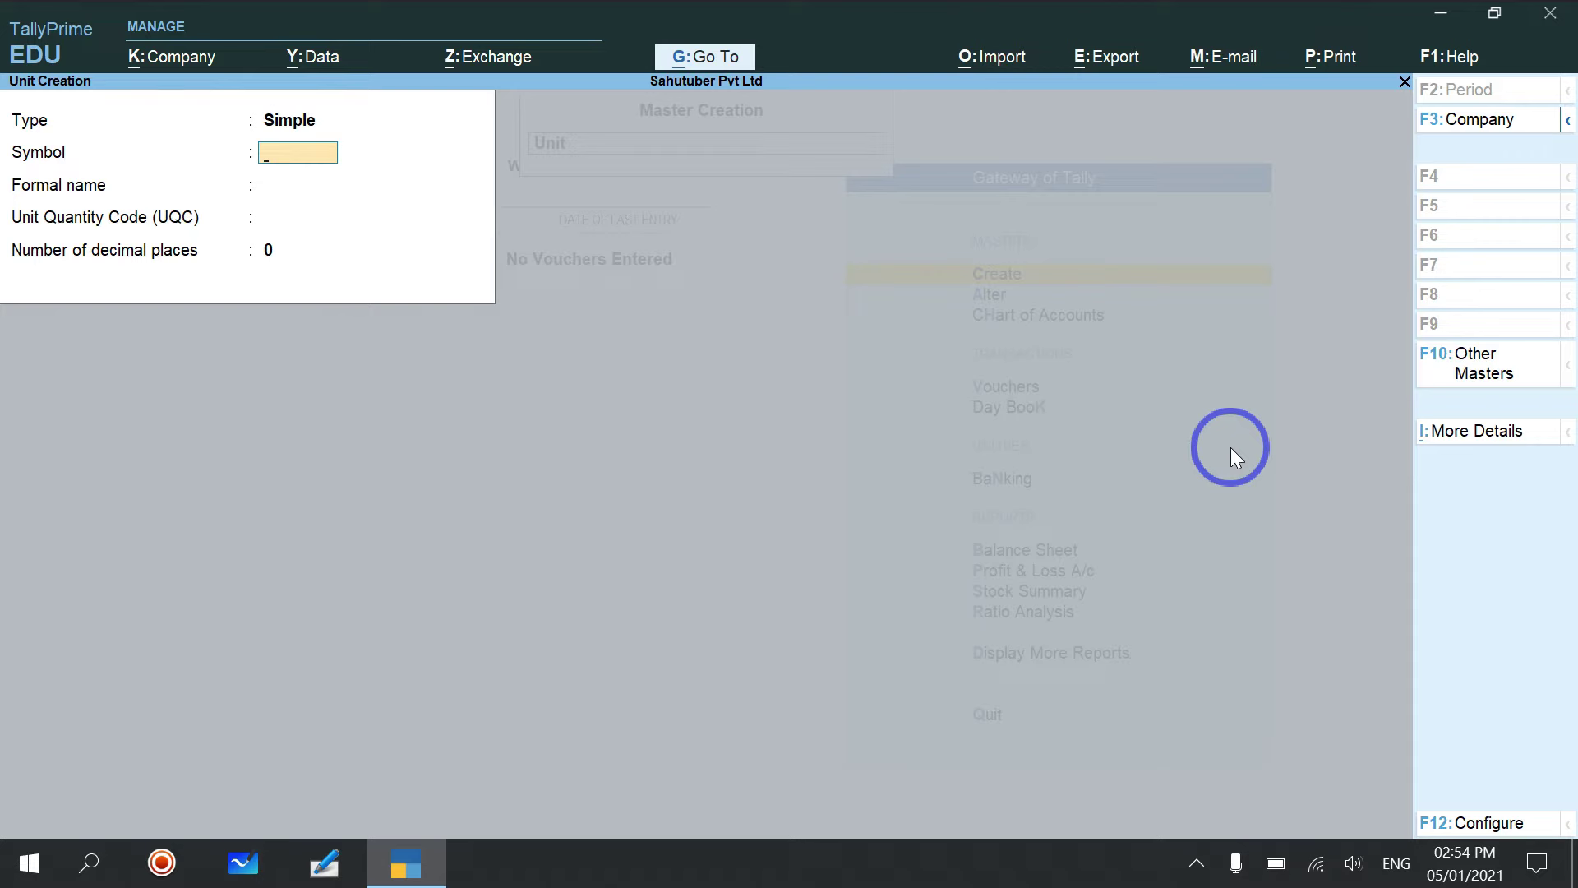
{"action": "type", "text": "MT"}
{"action": "key", "text": "Return"}
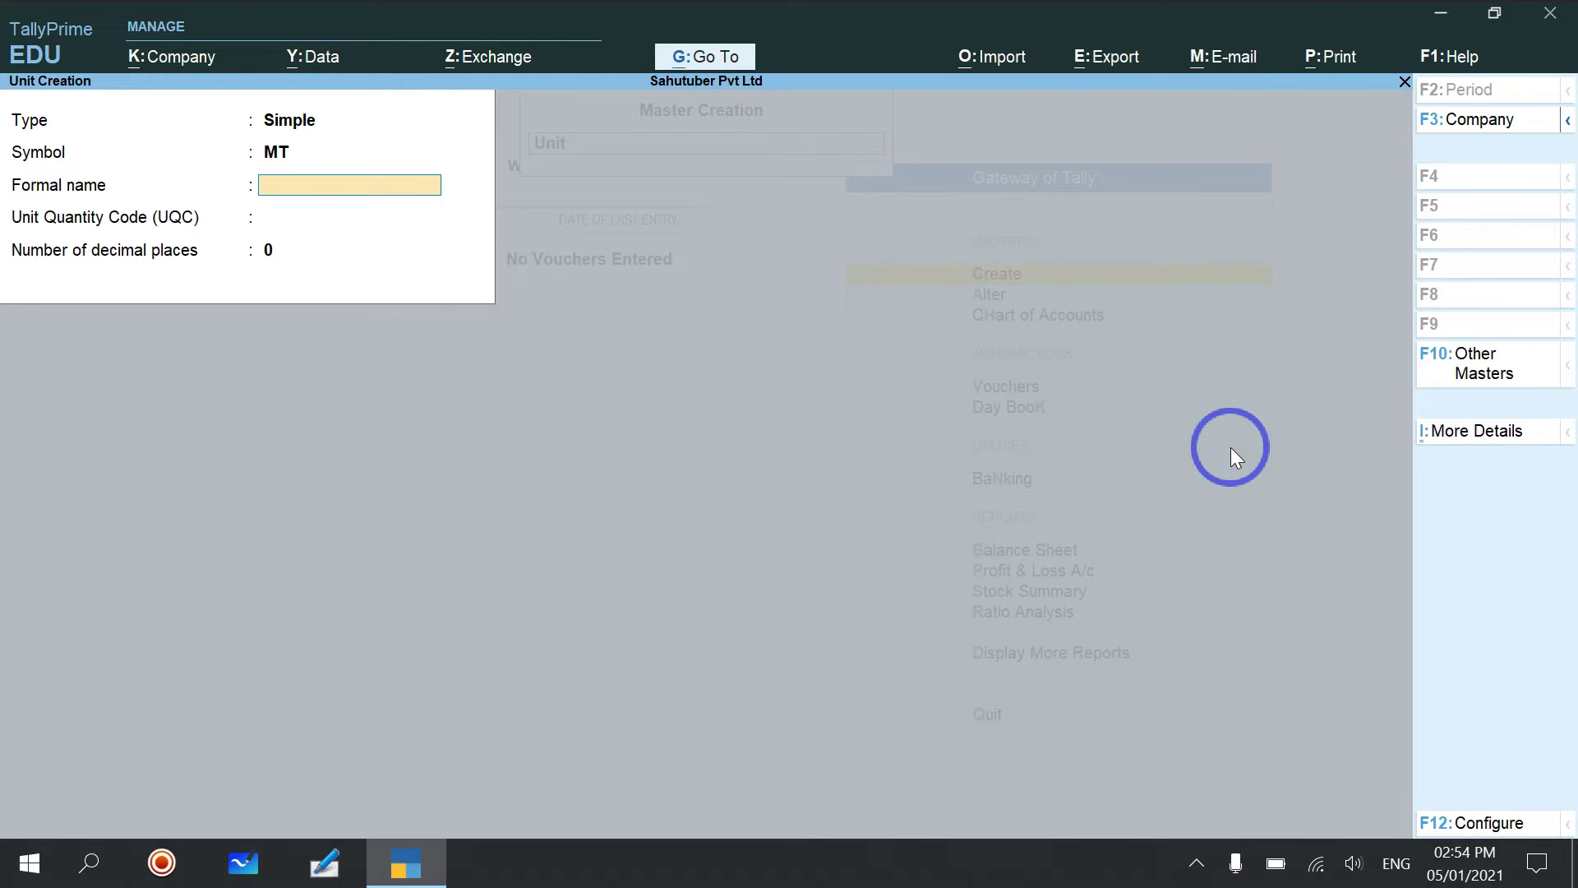
{"action": "key", "text": "Return"}
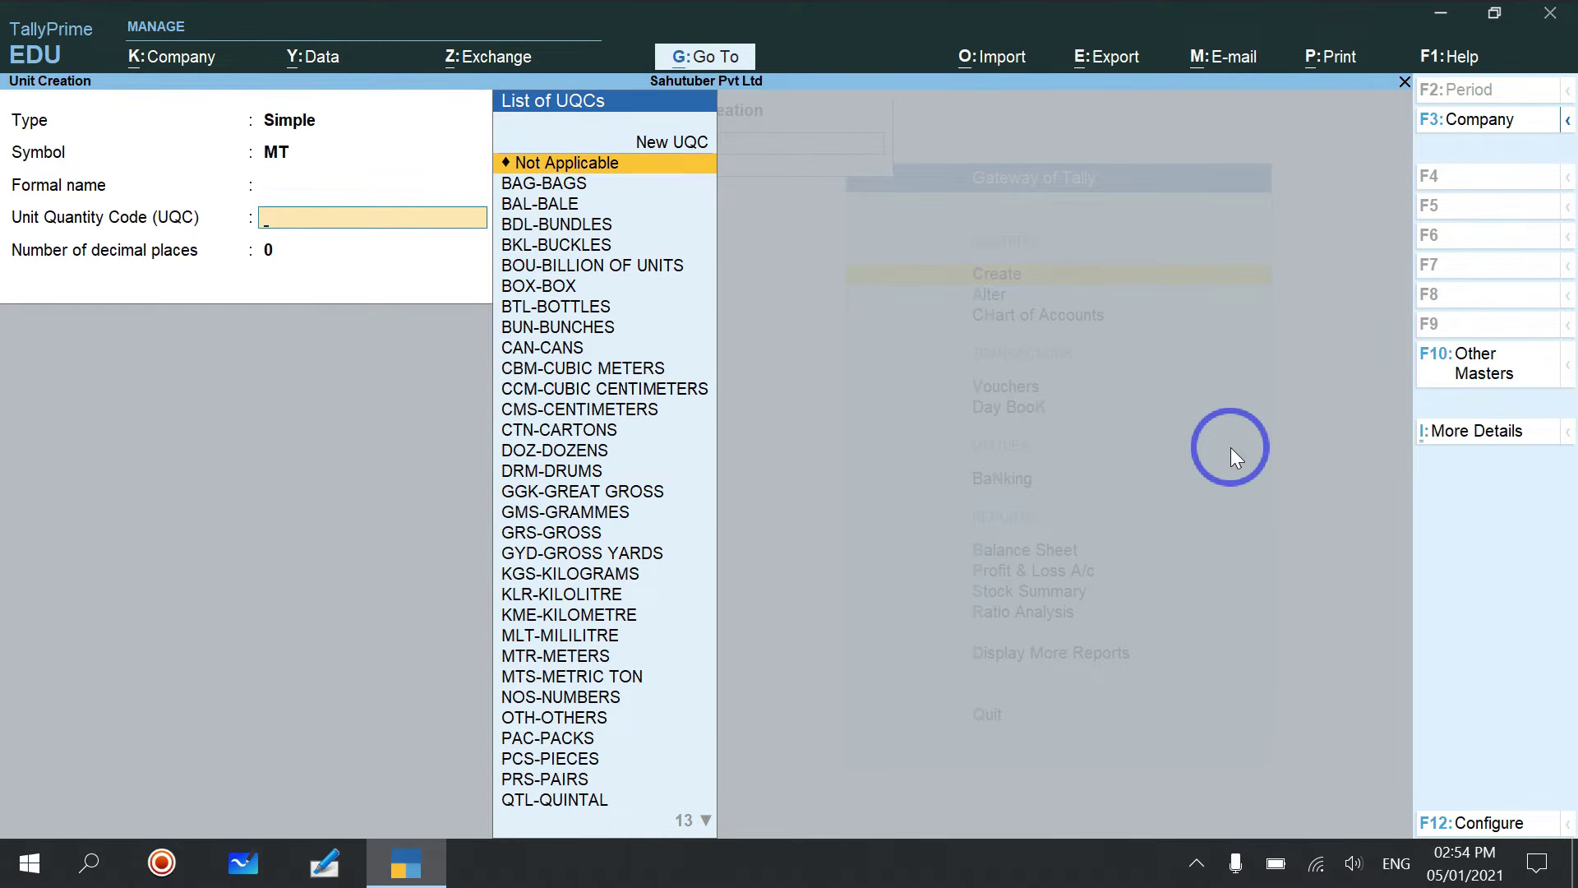
{"action": "type", "text": "MTS"}
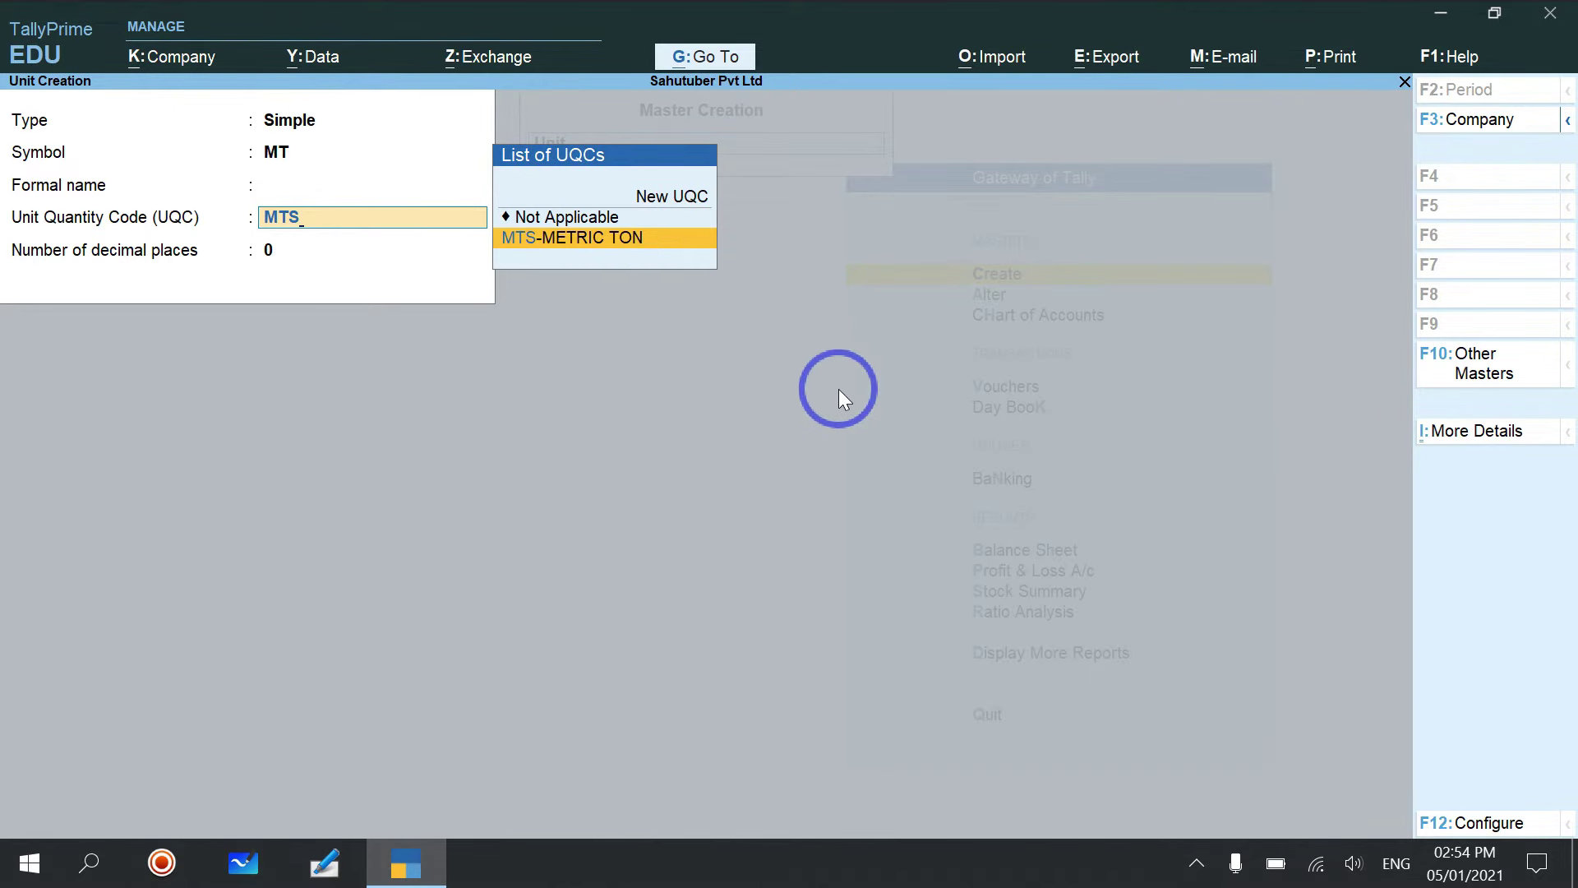
{"action": "key", "text": "BackSpace"}
{"action": "key", "text": "BackSpace"}
{"action": "key", "text": "BackSpace"}
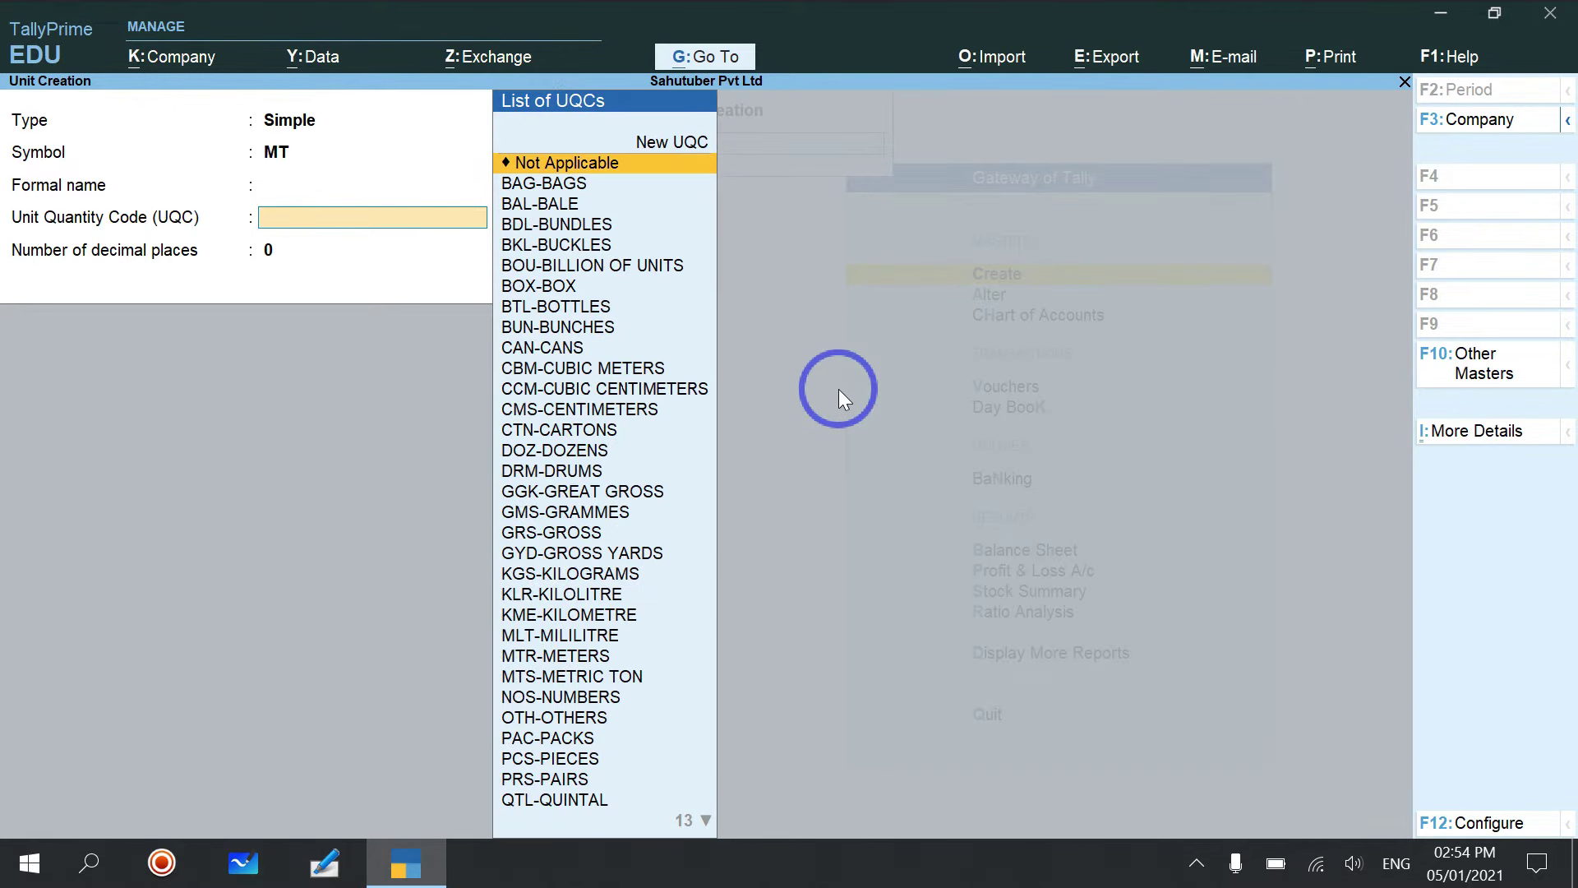
{"action": "type", "text": "KGS"}
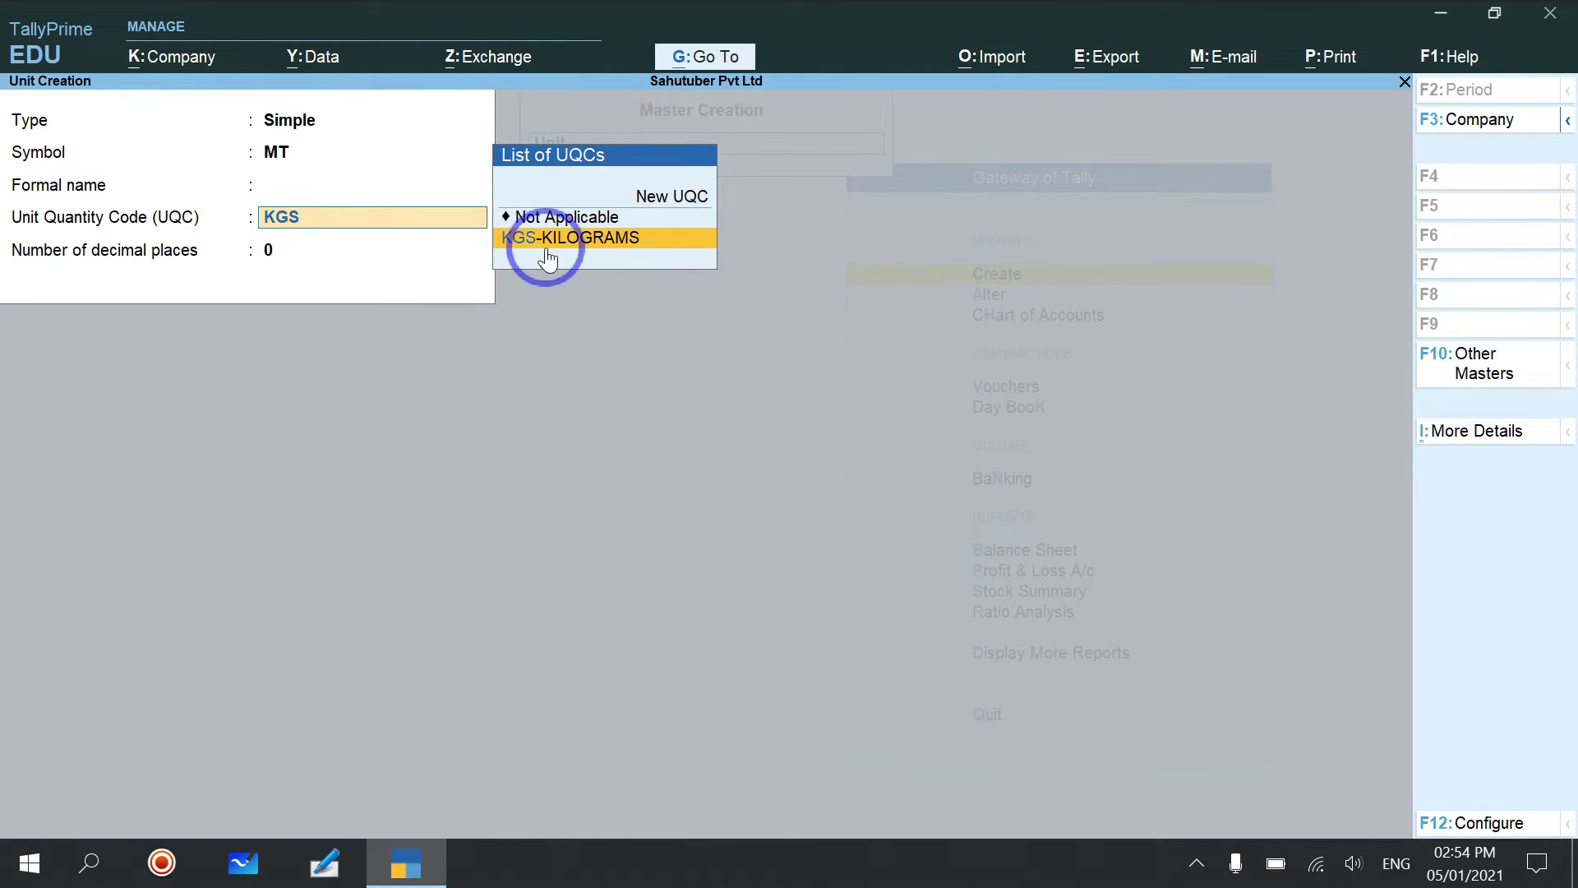
{"action": "key", "text": "BackSpace"}
{"action": "key", "text": "BackSpace"}
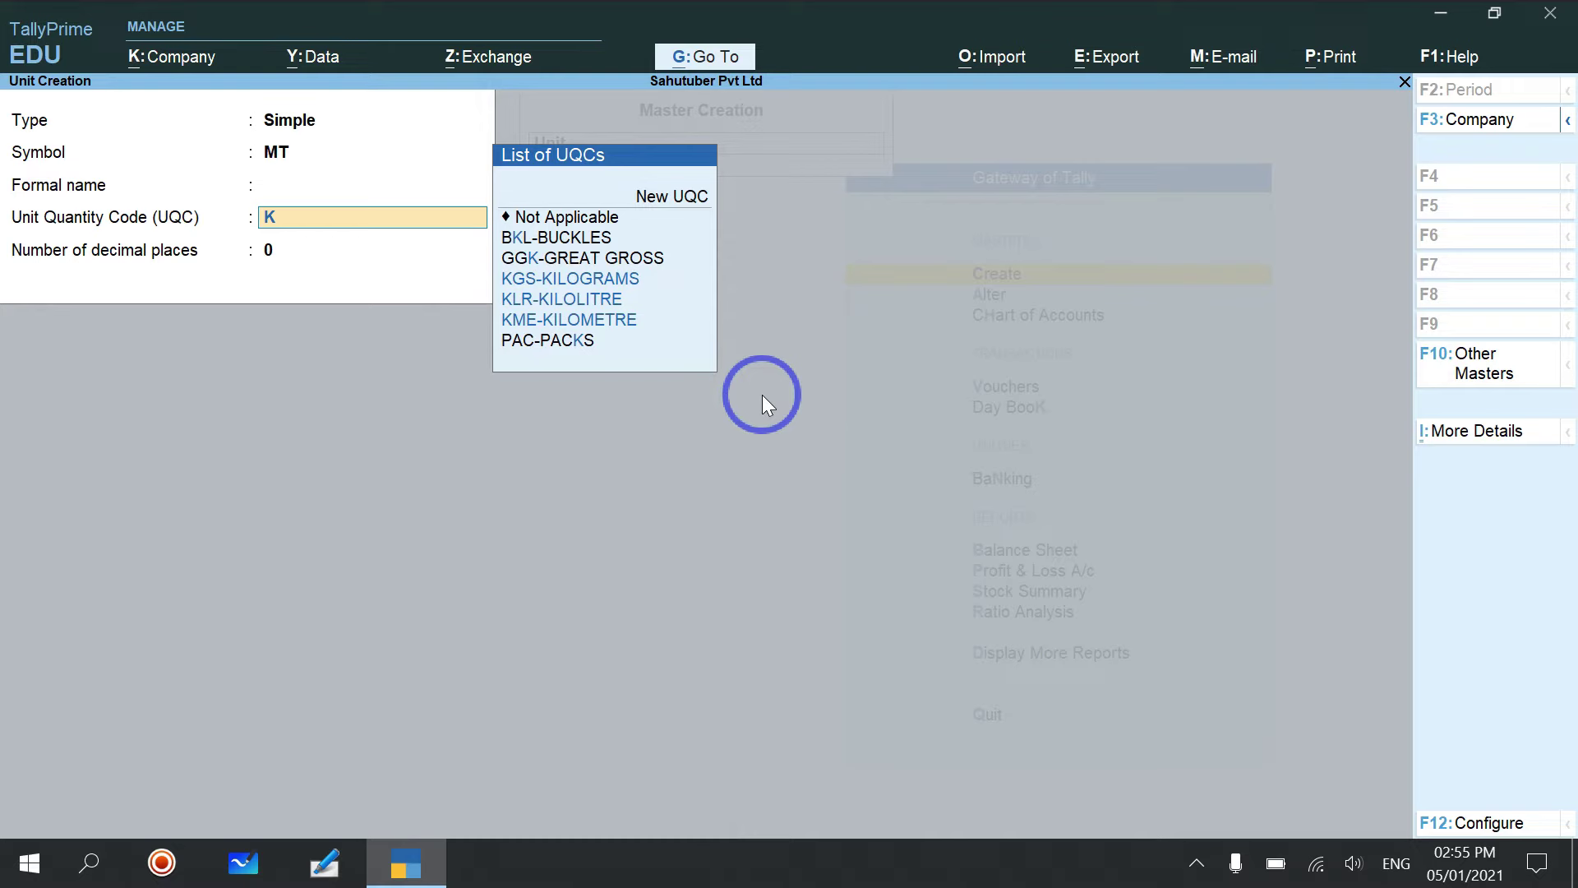
{"action": "key", "text": "BackSpace"}
{"action": "type", "text": "PAC"}
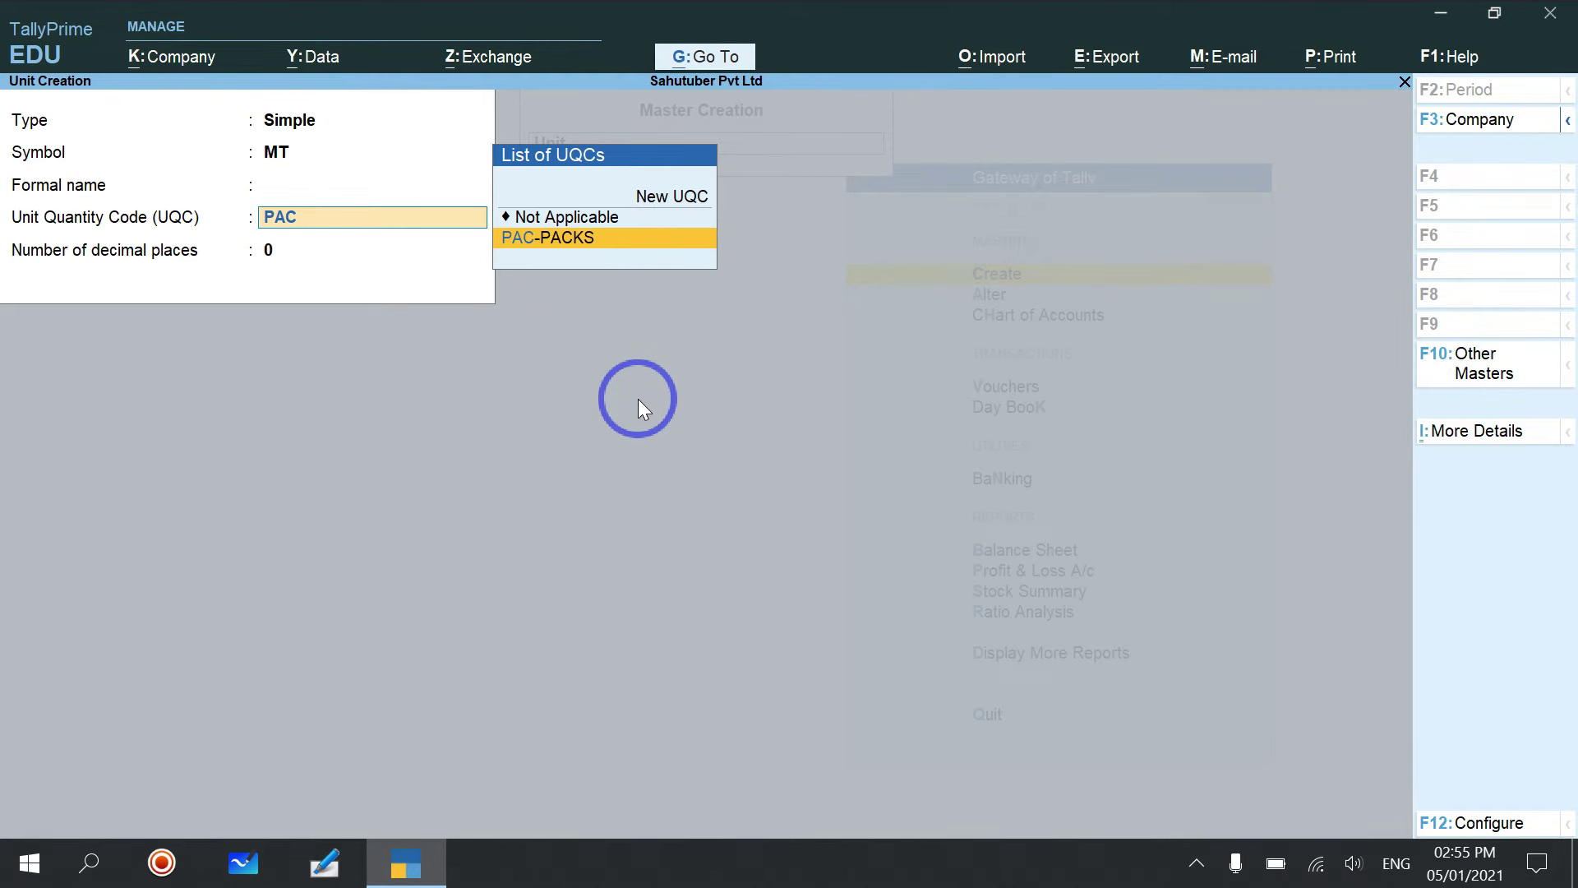
{"action": "key", "text": "BackSpace"}
{"action": "key", "text": "BackSpace"}
{"action": "key", "text": "BackSpace"}
- Assign the unit quantity code MTS-METRIC TON with 0 decimal places, and save the MT unit
{"action": "type", "text": "MS"}
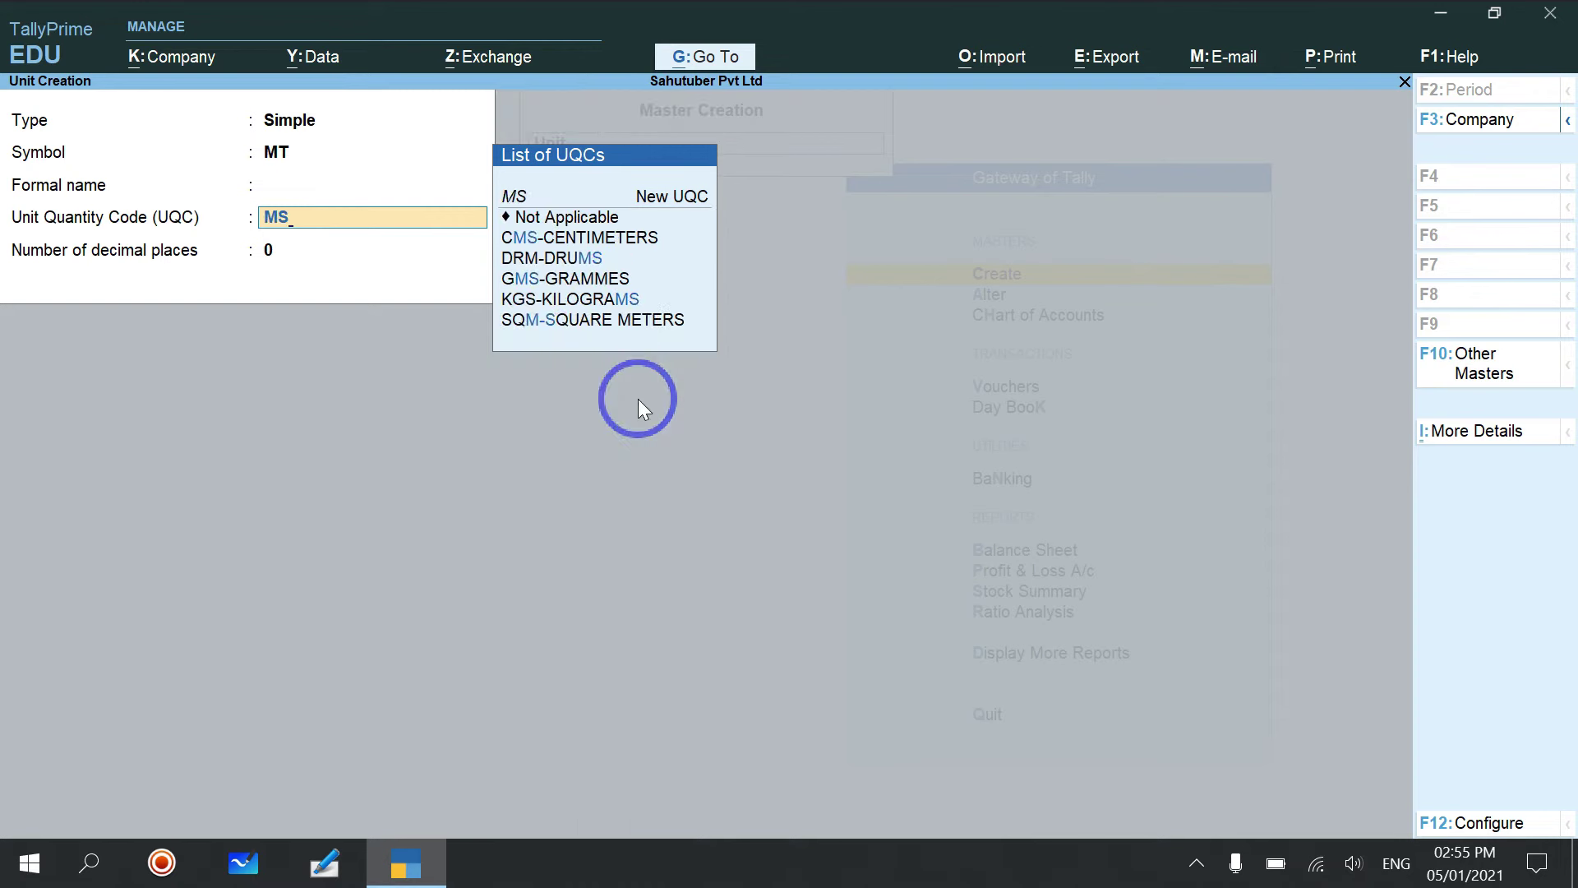
{"action": "key", "text": "BackSpace"}
{"action": "type", "text": "TS"}
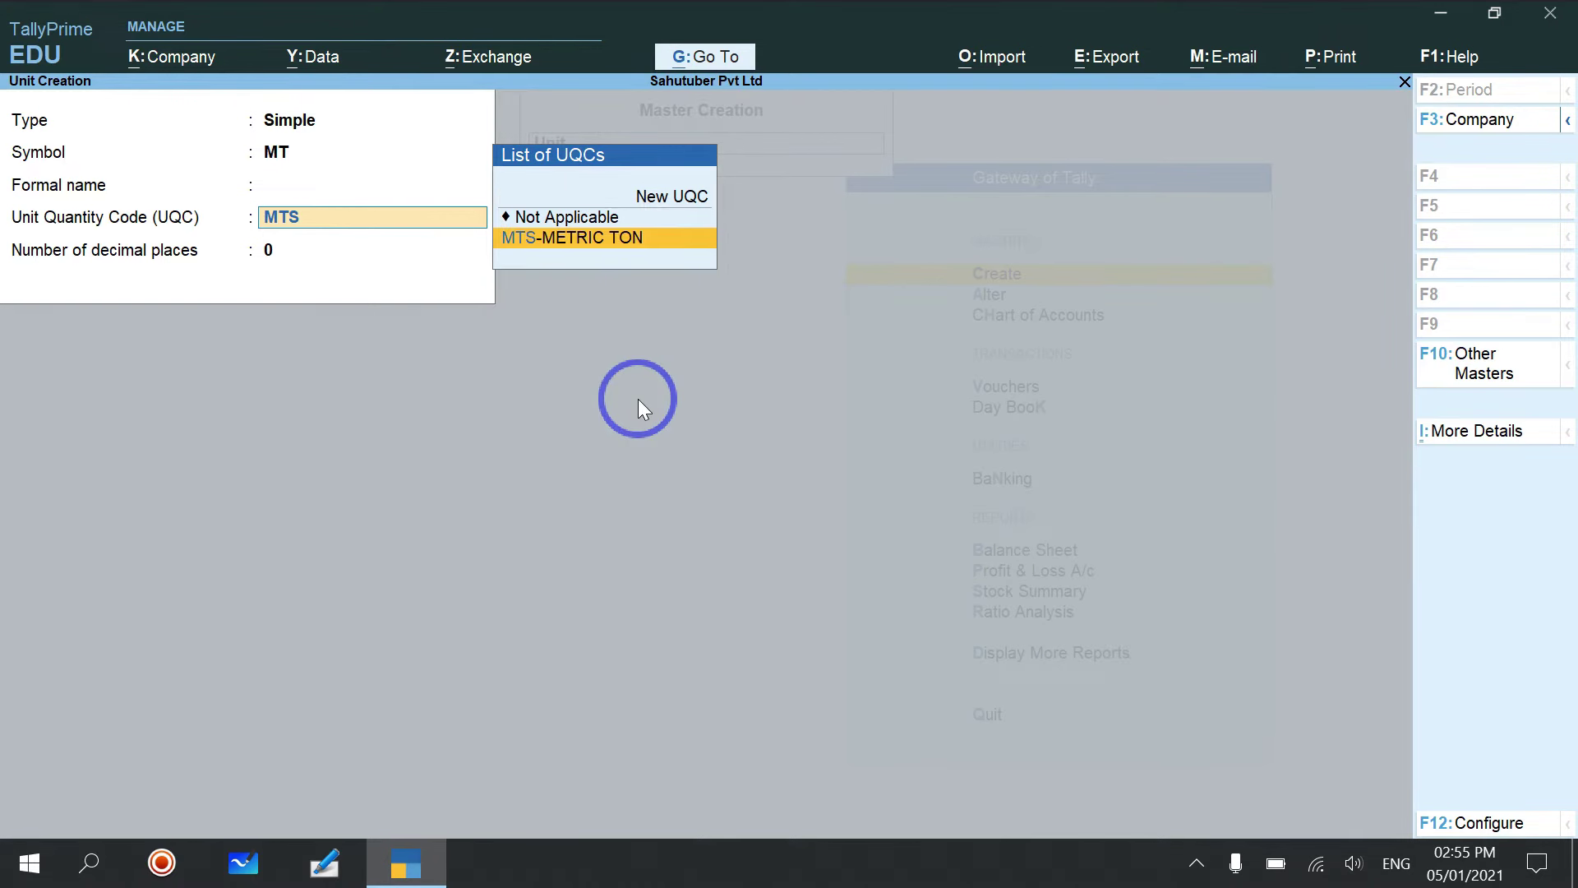
{"action": "left_click", "coordinate": [607, 240]}
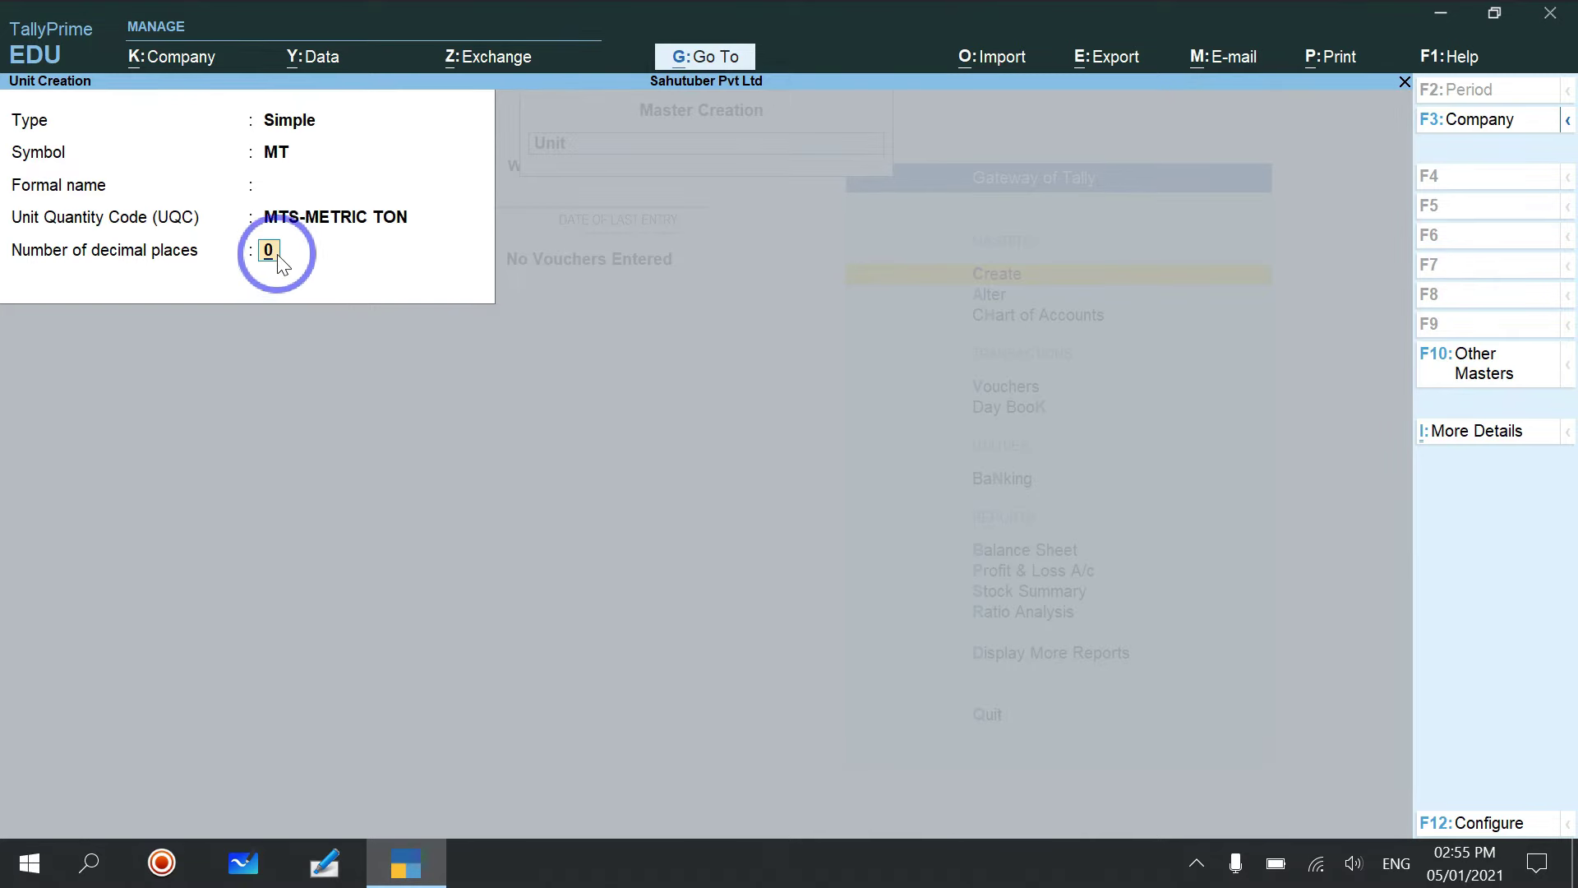
{"action": "key", "text": "Return"}
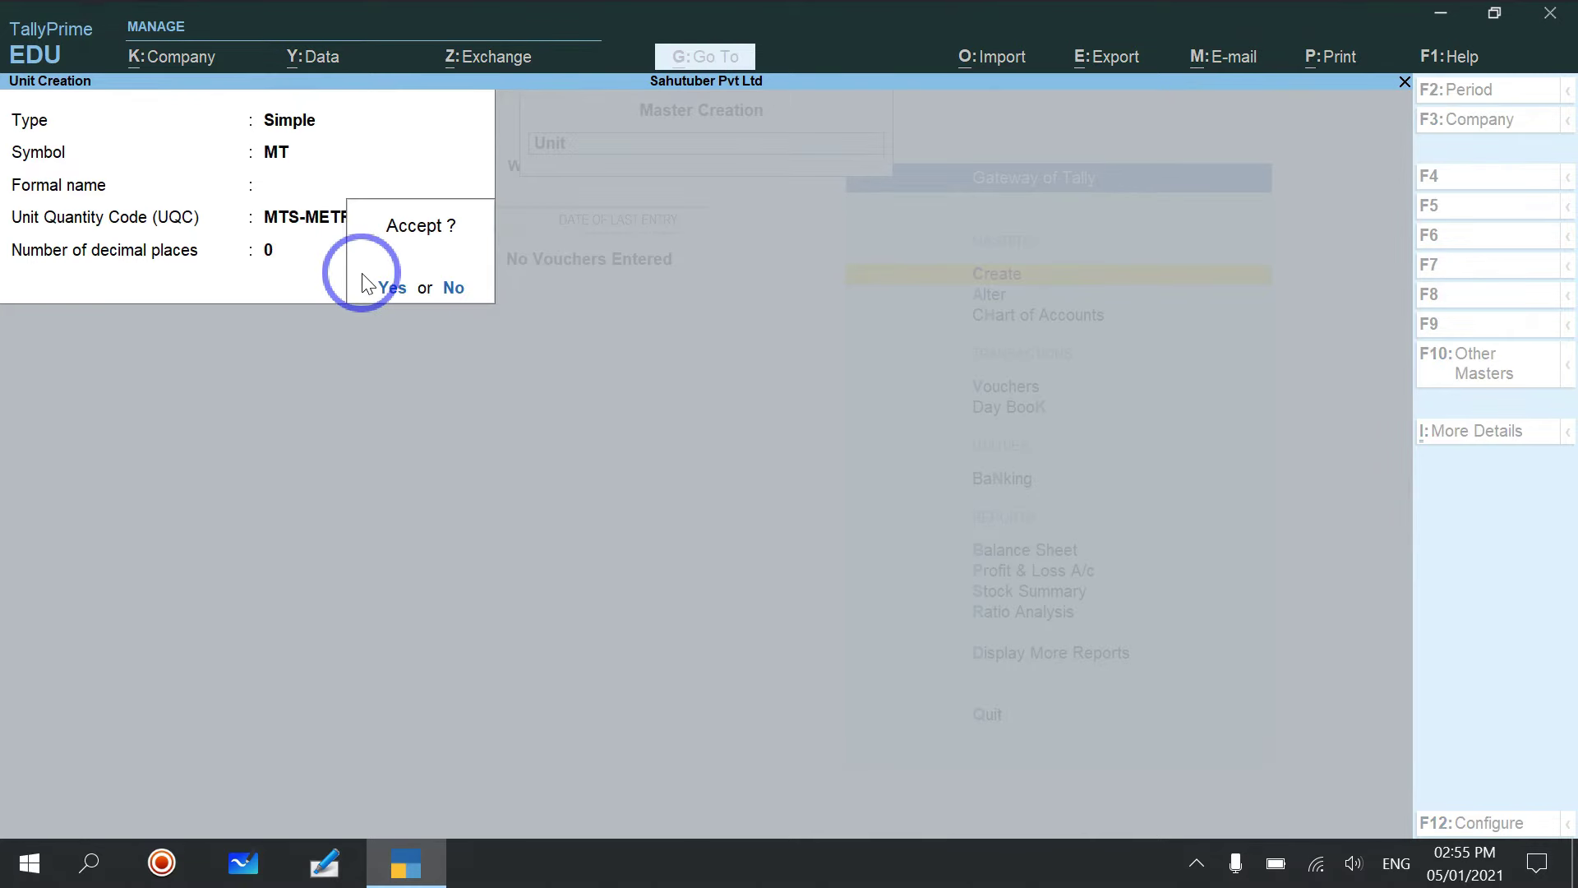
{"action": "left_click", "coordinate": [364, 280]}
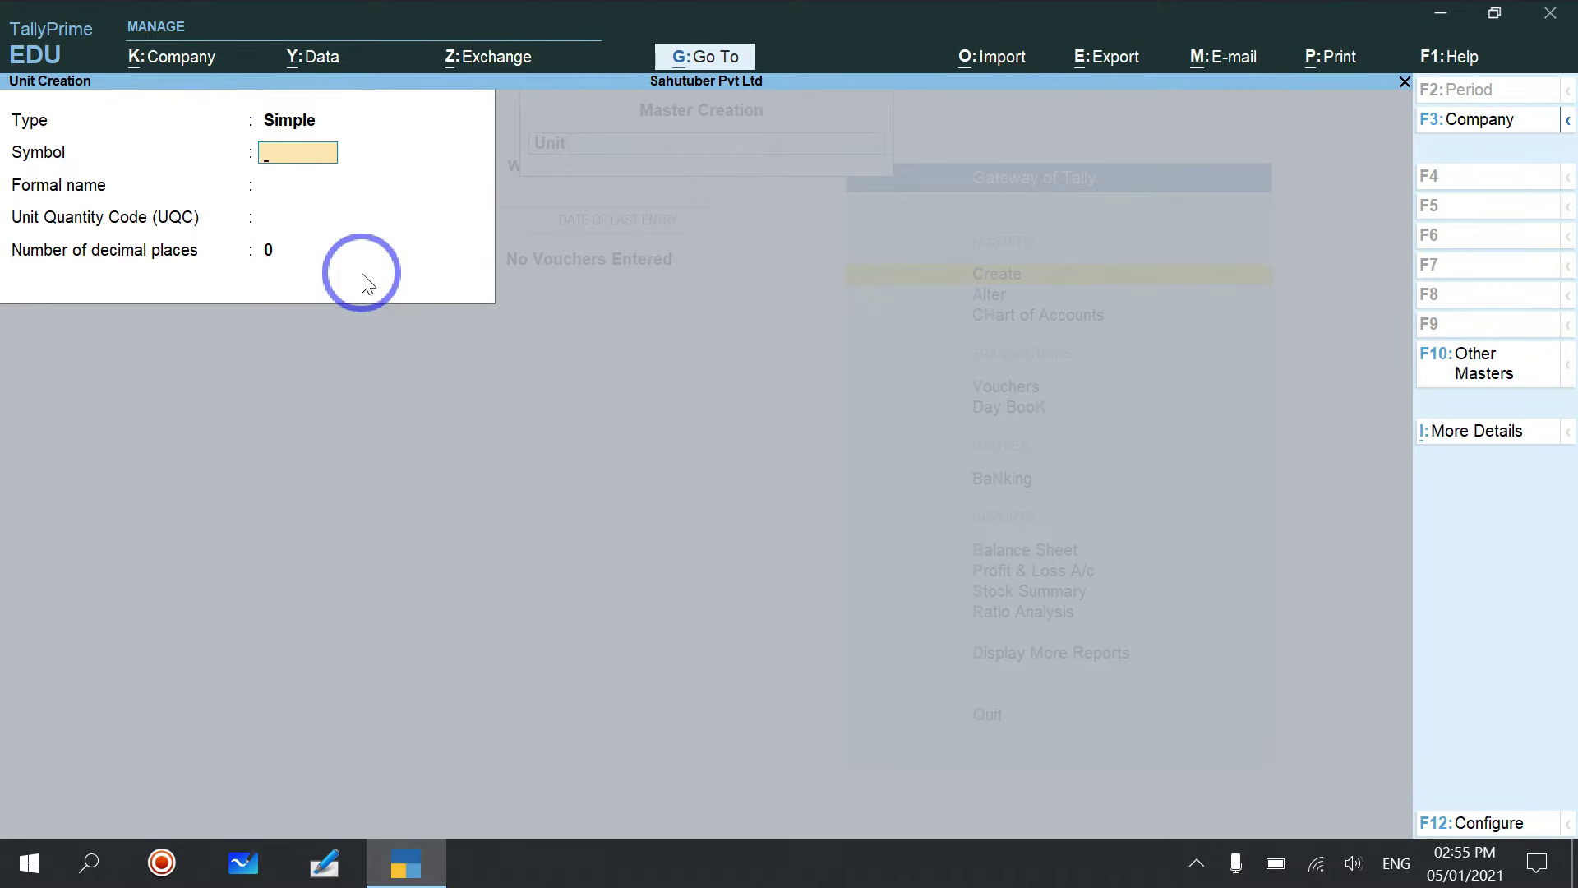
{"action": "key", "text": "Escape"}
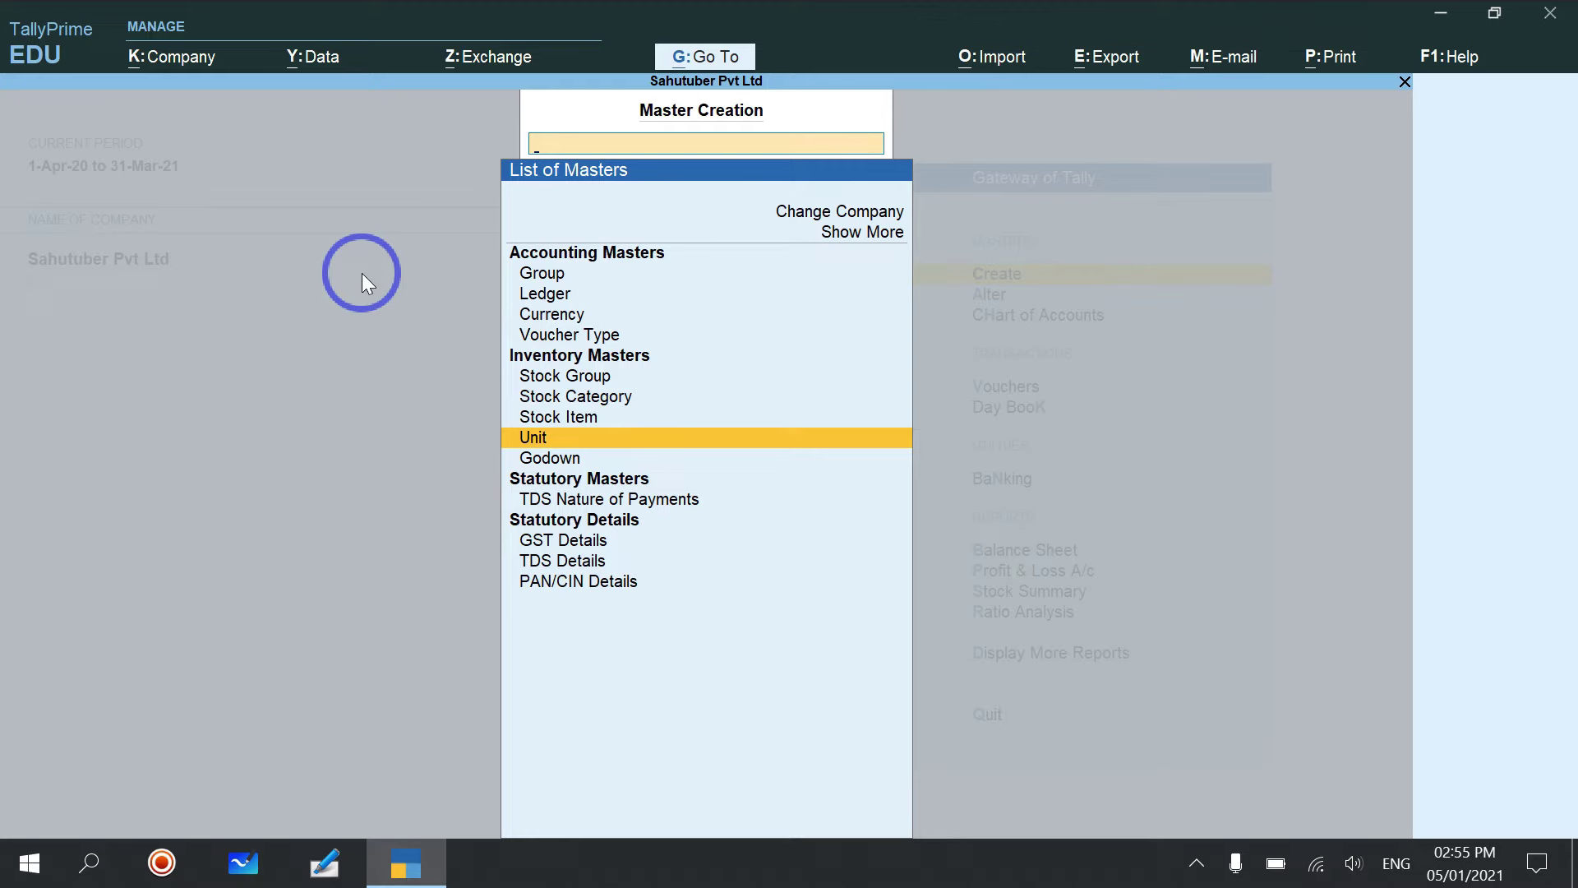
- Start a new stock item named SPONGE IRON under Primary without an alias, using MT as its unit
{"action": "key", "text": "Up"}
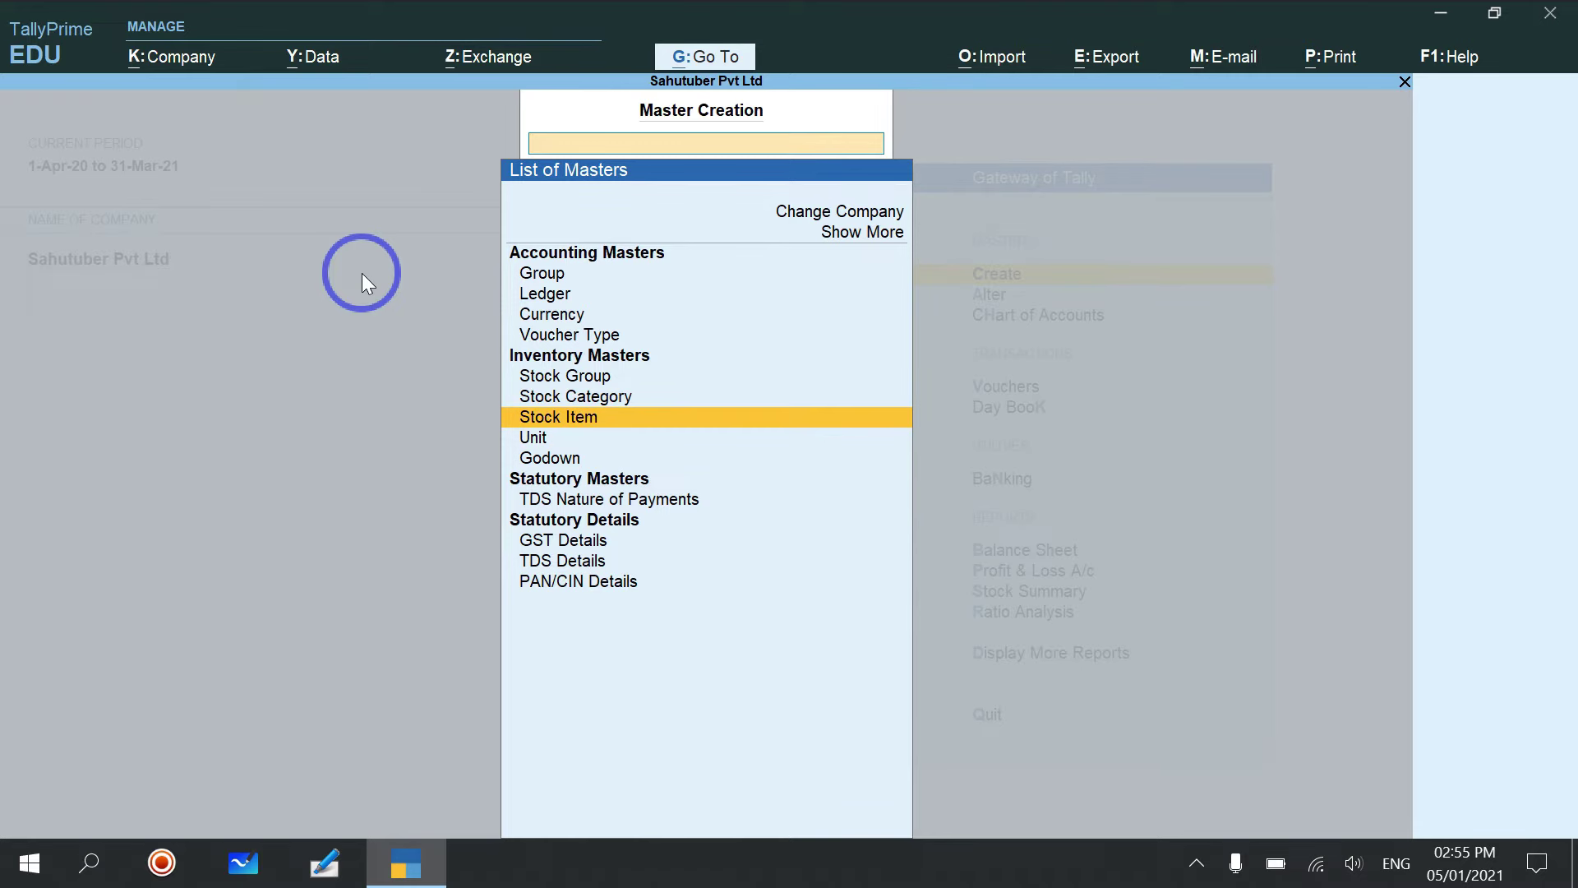
{"action": "key", "text": "Return"}
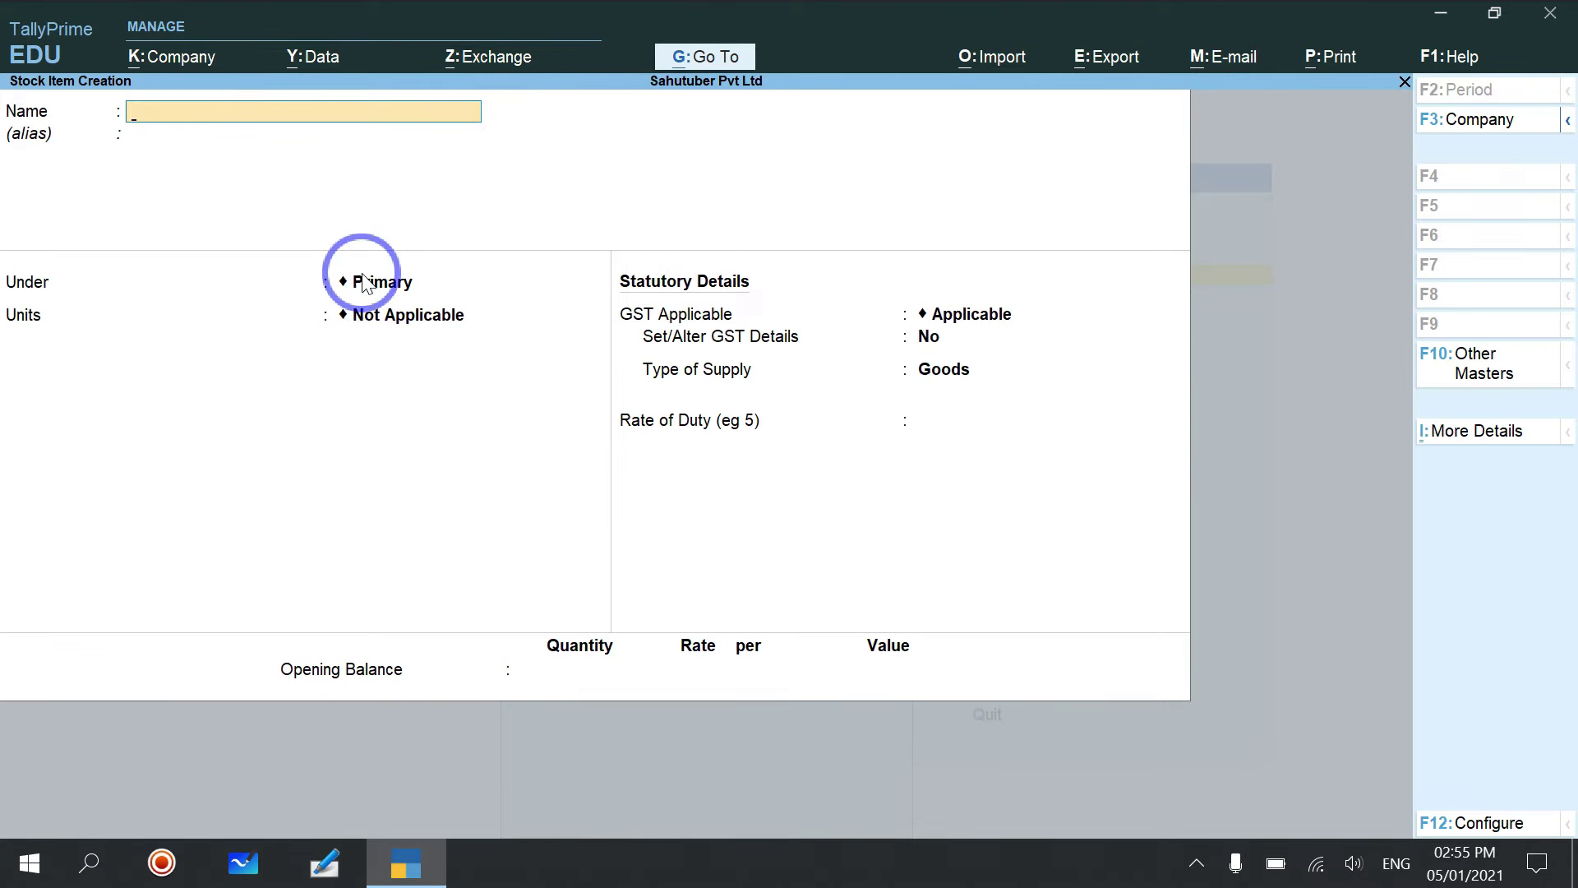
{"action": "type", "text": "SPONGE IRON"}
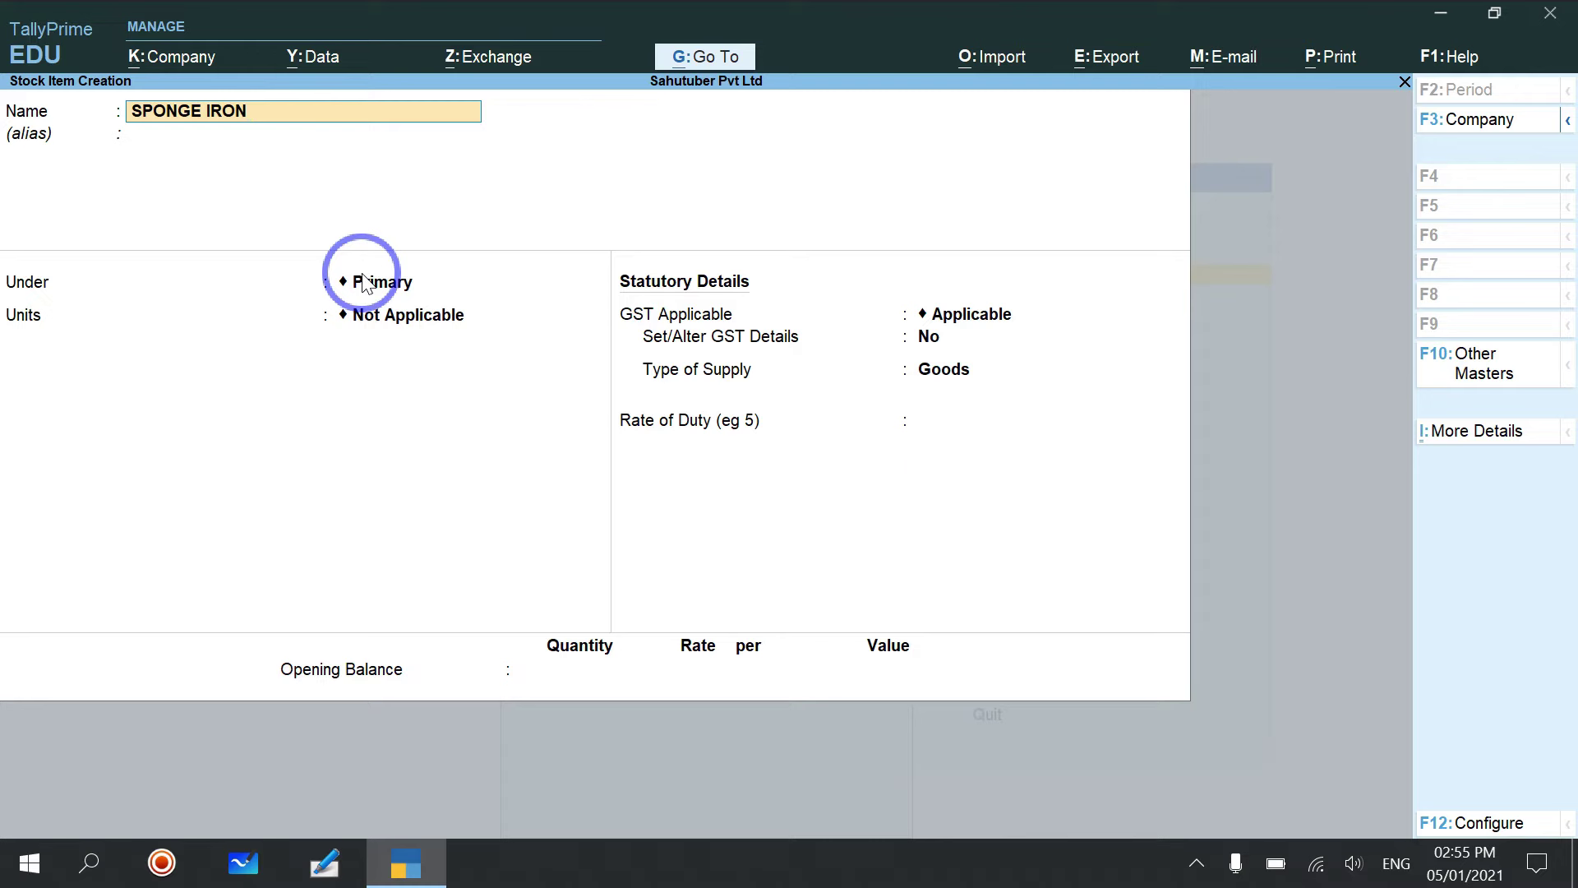
{"action": "key", "text": "Return"}
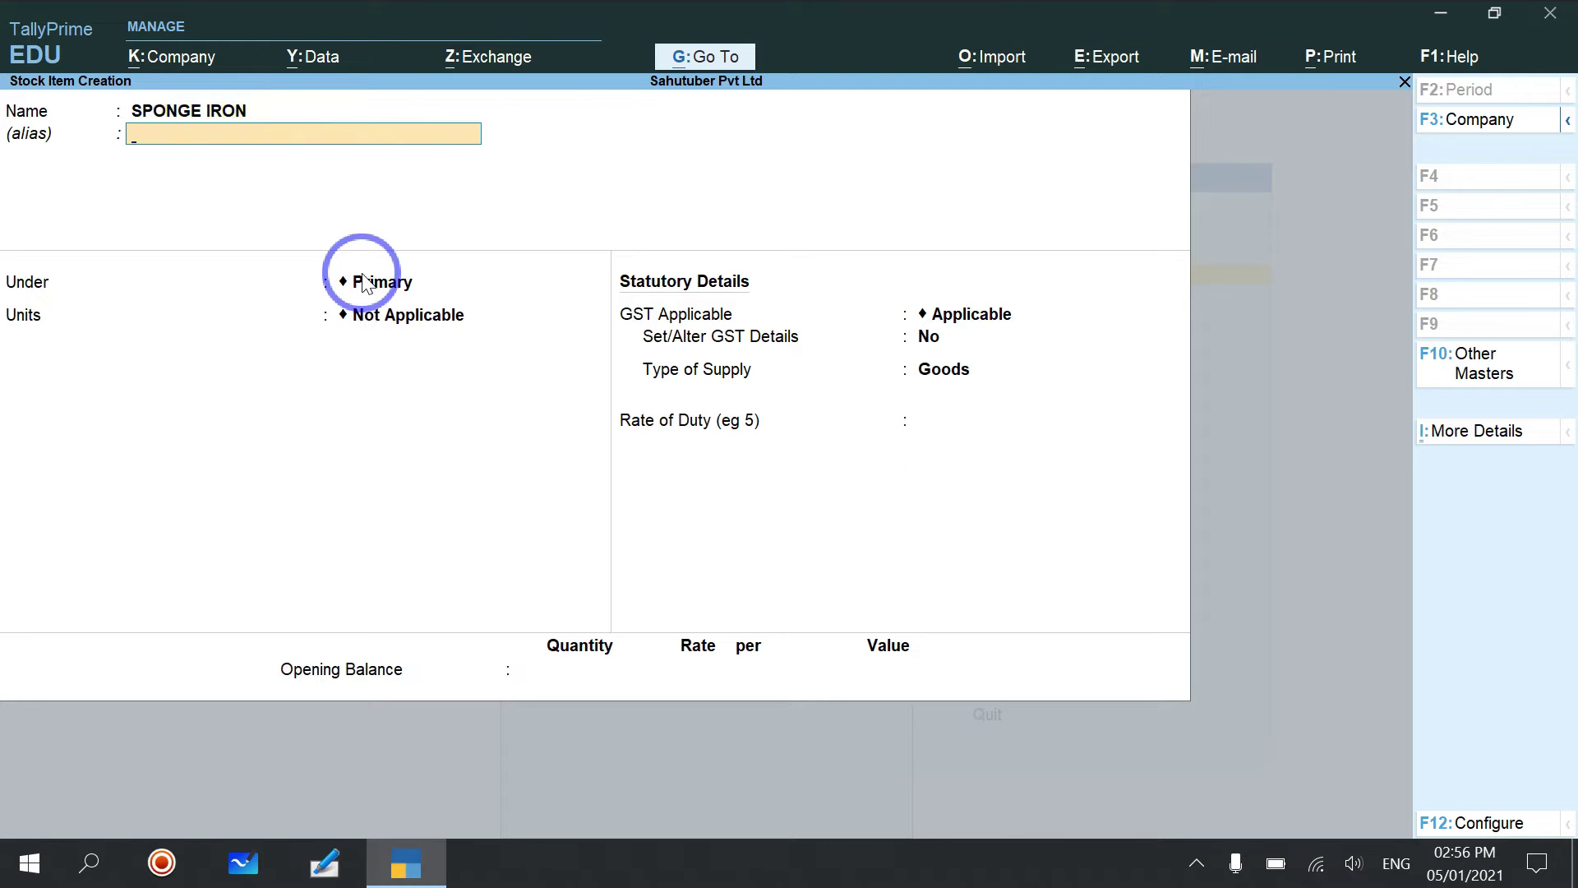
{"action": "key", "text": "Return"}
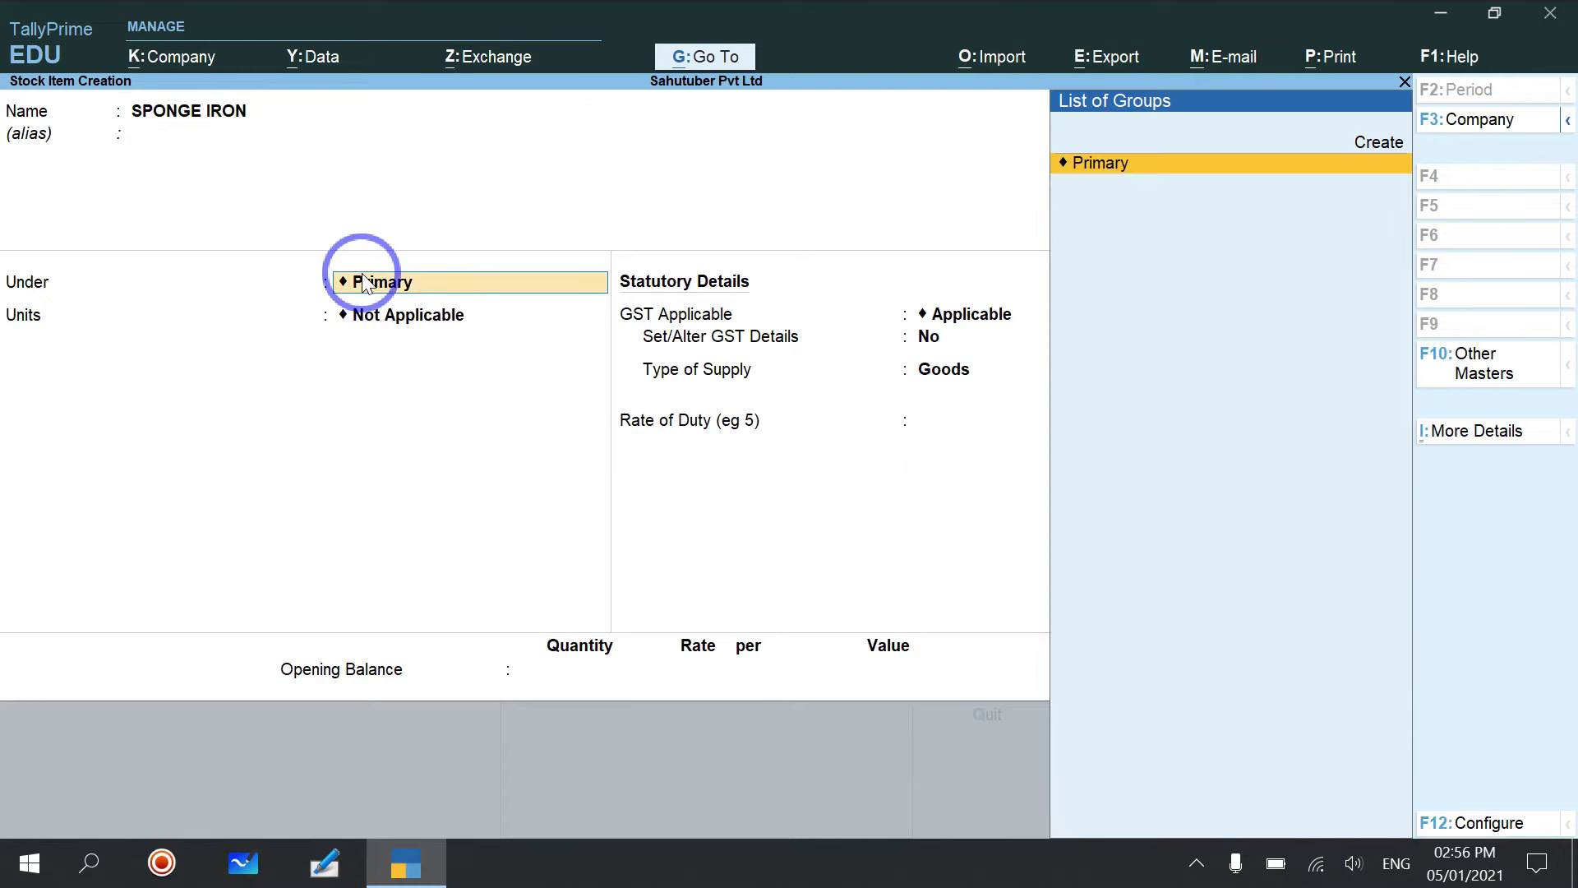
{"action": "key", "text": "Return"}
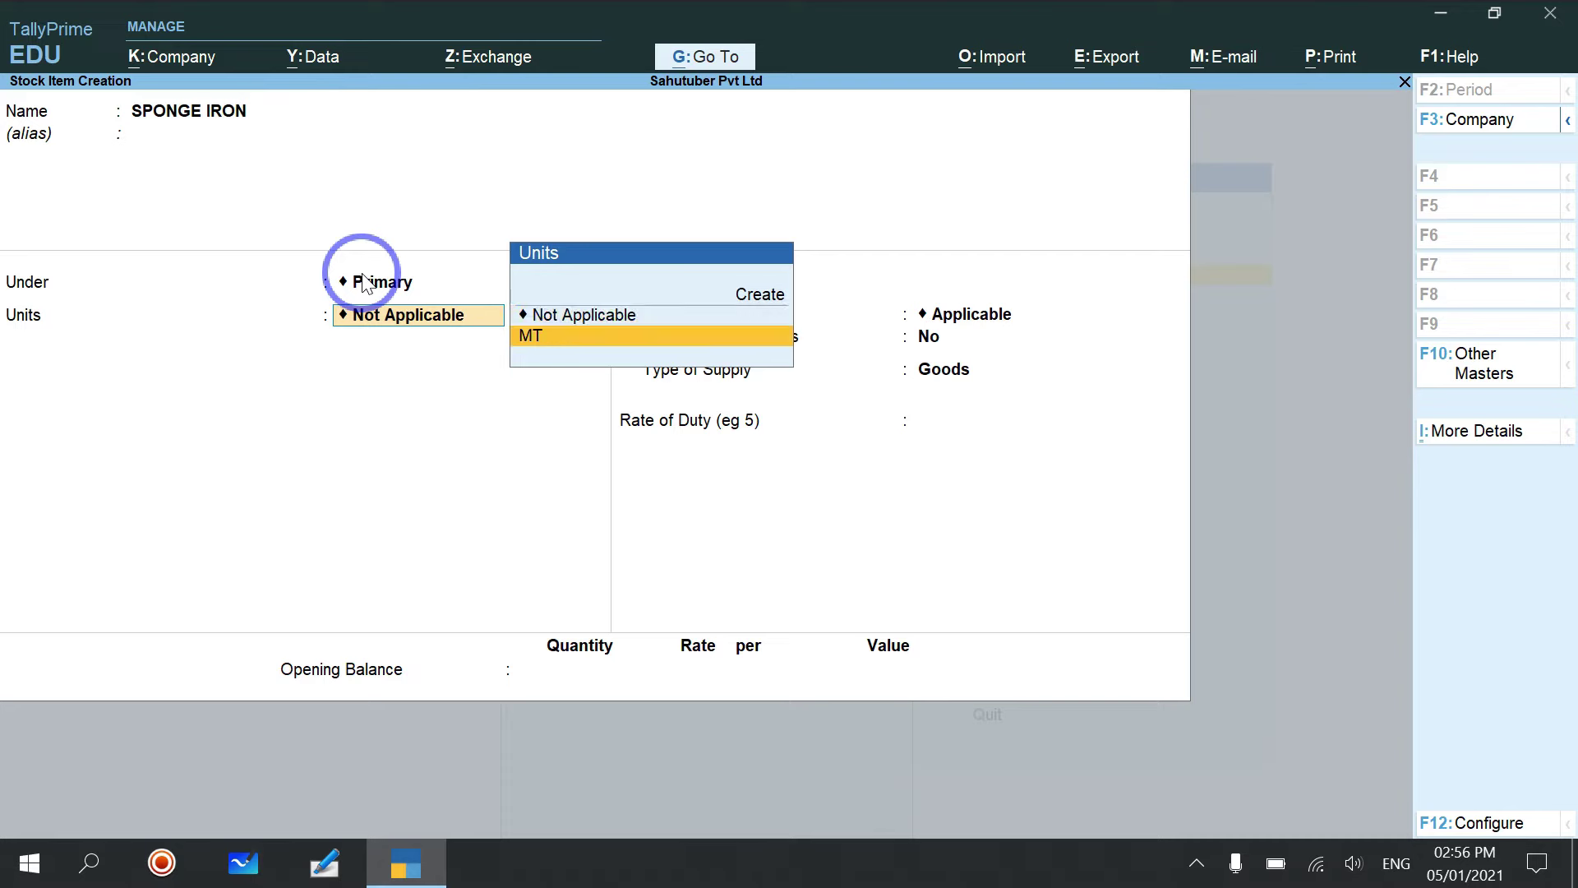
{"action": "key", "text": "Down"}
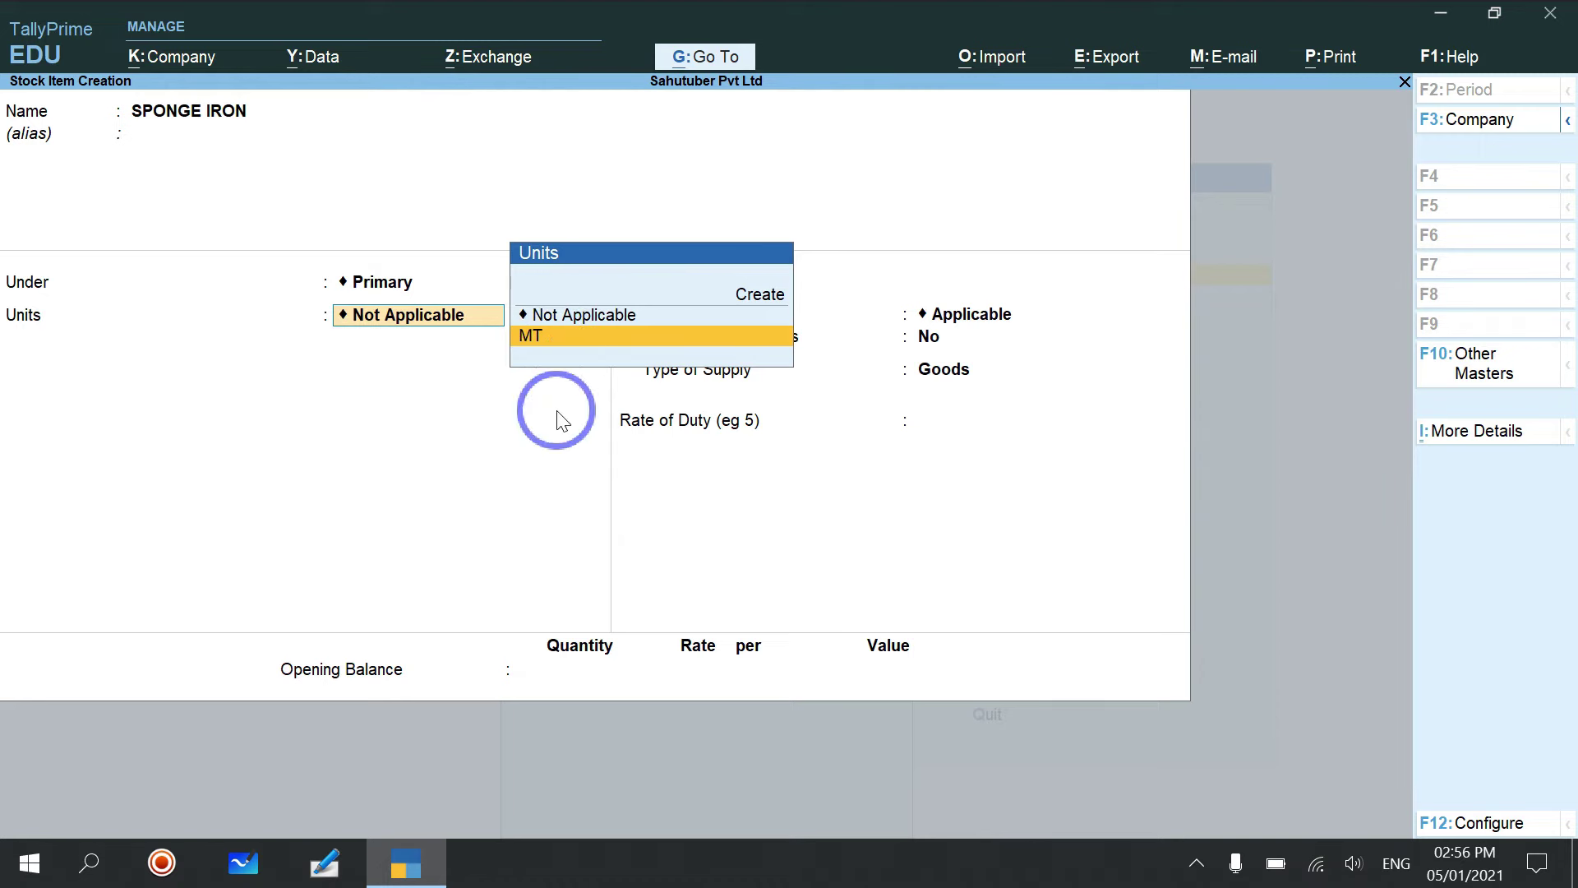
{"action": "key", "text": "Return"}
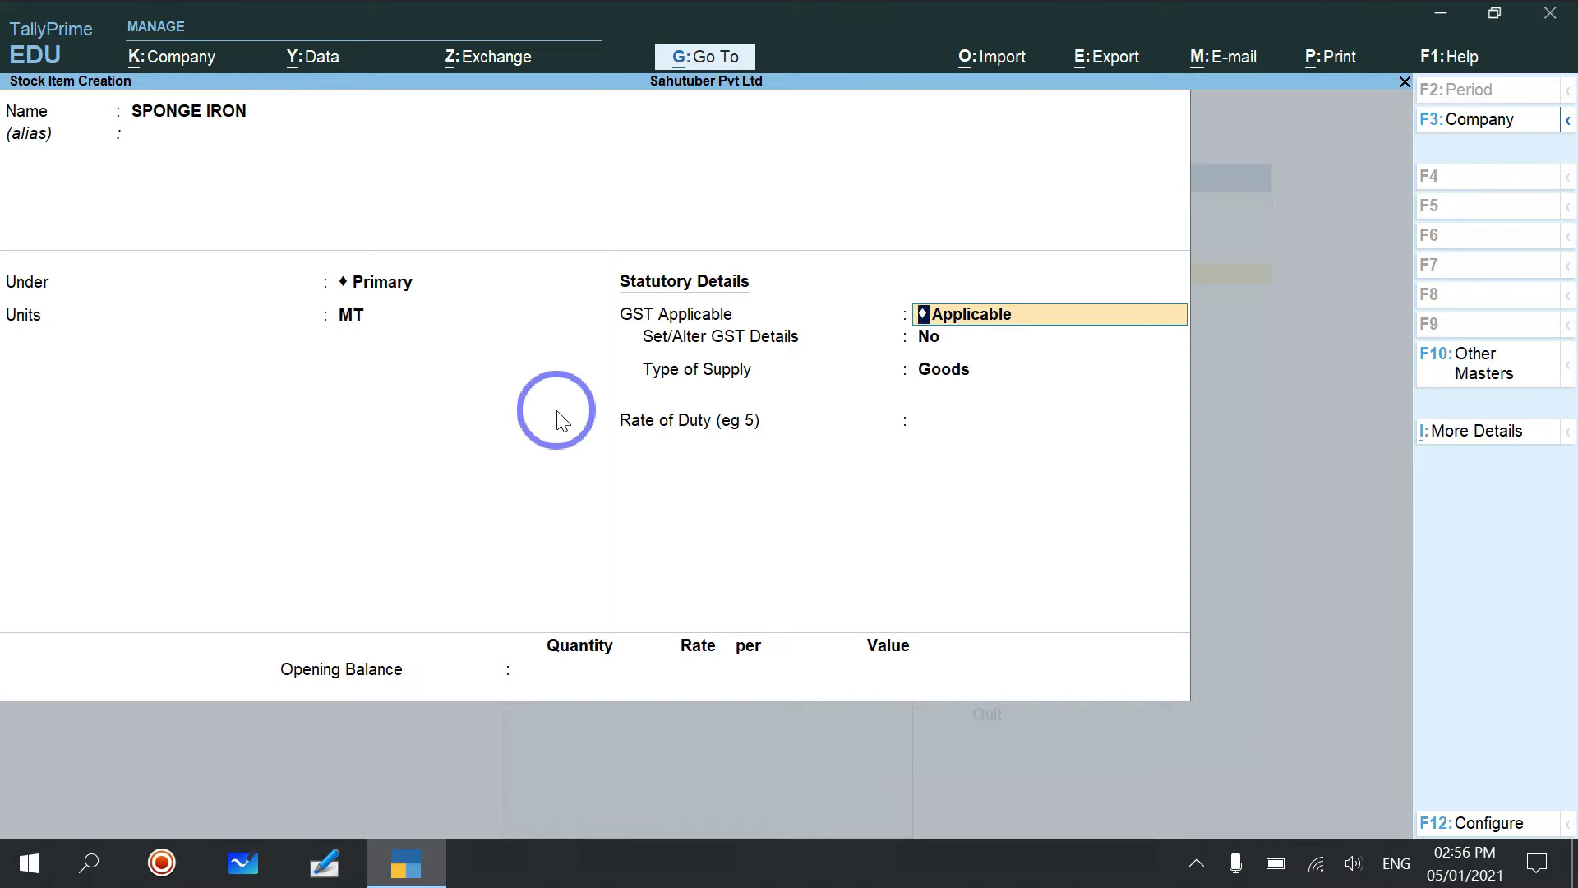
- Keep GST applicable for the item and set its GST details to On Value calculation and Taxable
{"action": "key", "text": "Return"}
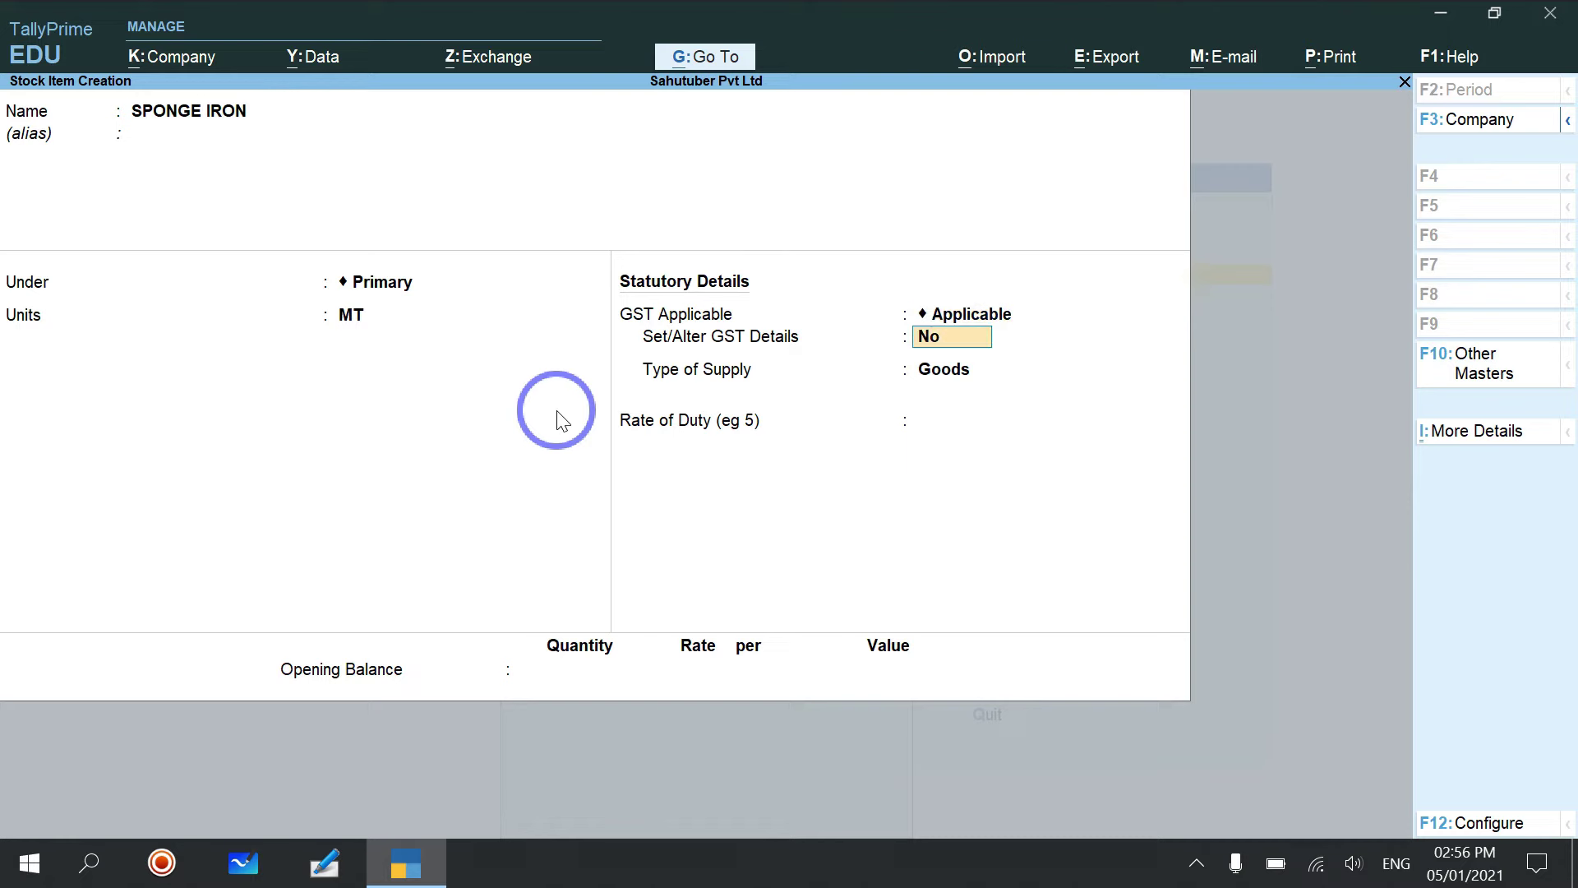
{"action": "key", "text": "y"}
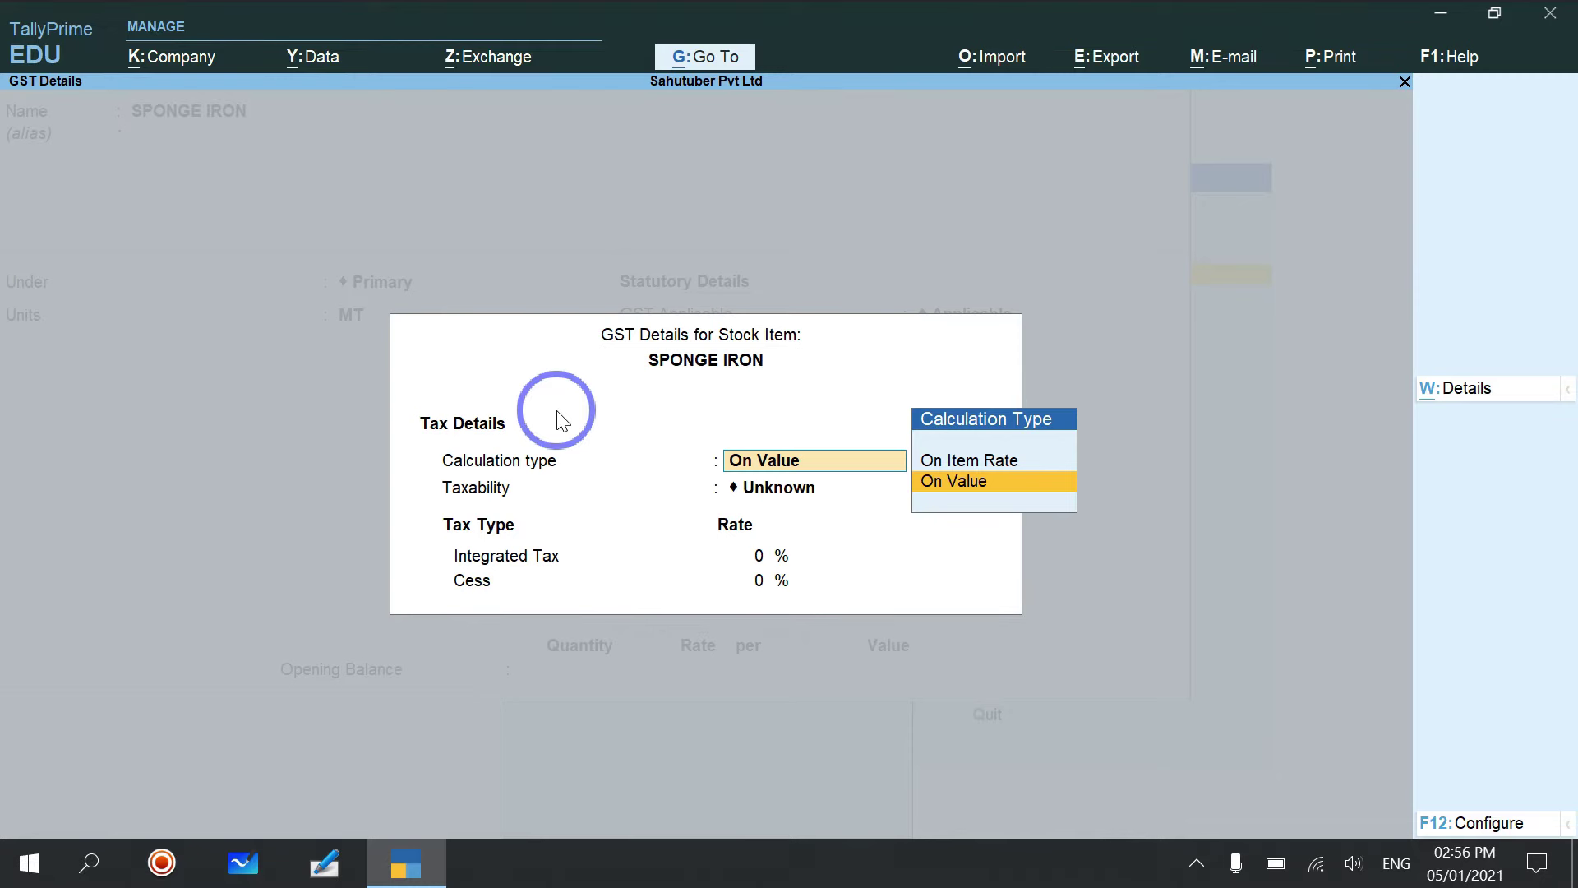
{"action": "key", "text": "Return"}
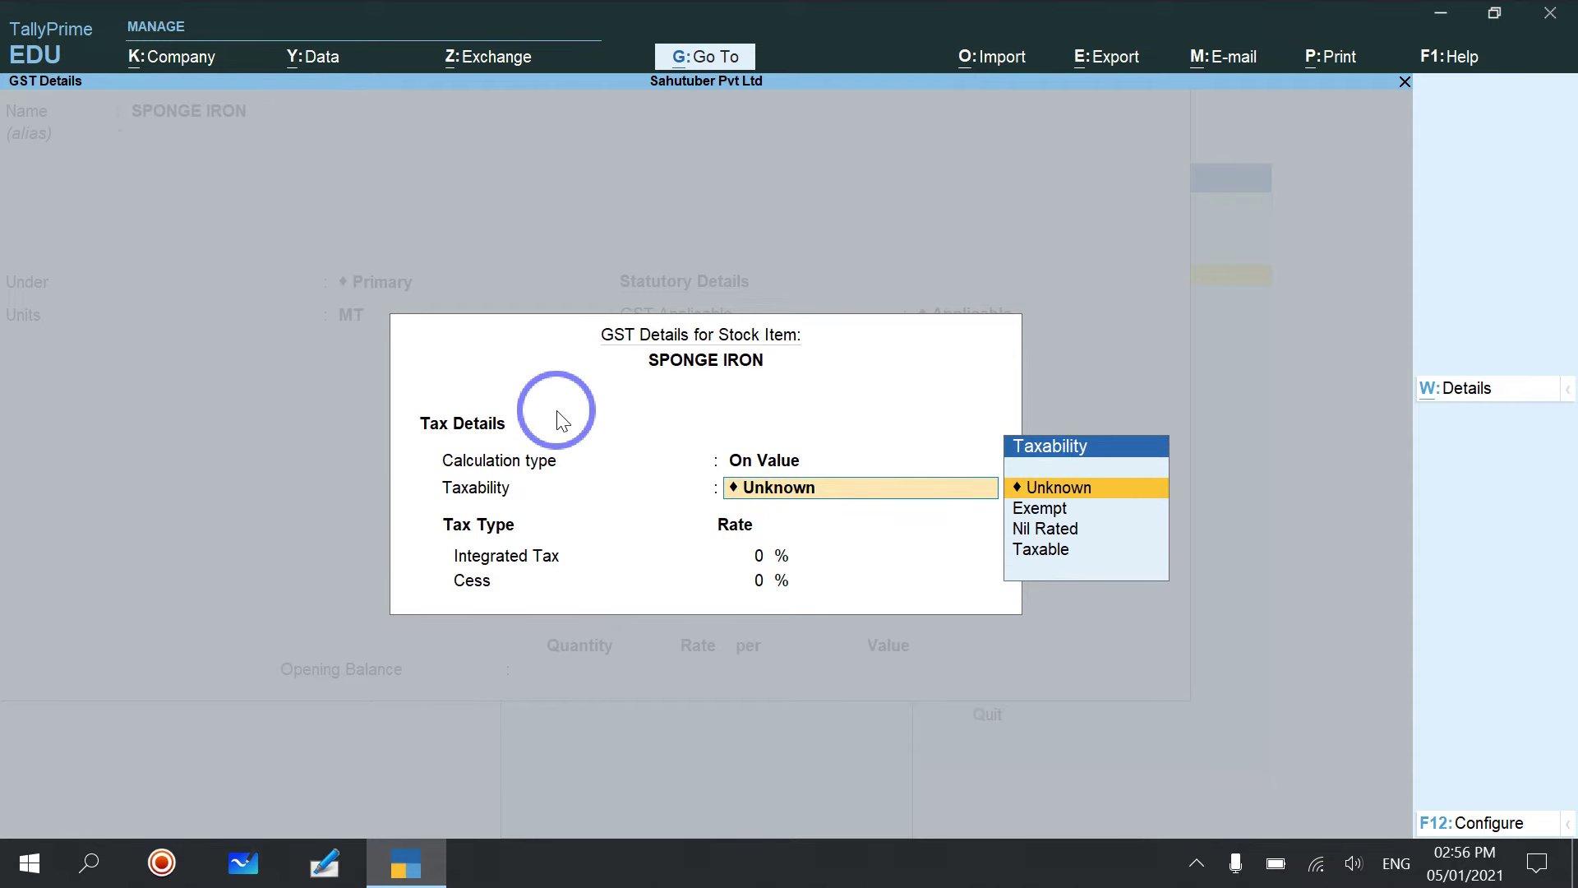
{"action": "key", "text": "Down"}
{"action": "key", "text": "Down"}
{"action": "key", "text": "Down"}
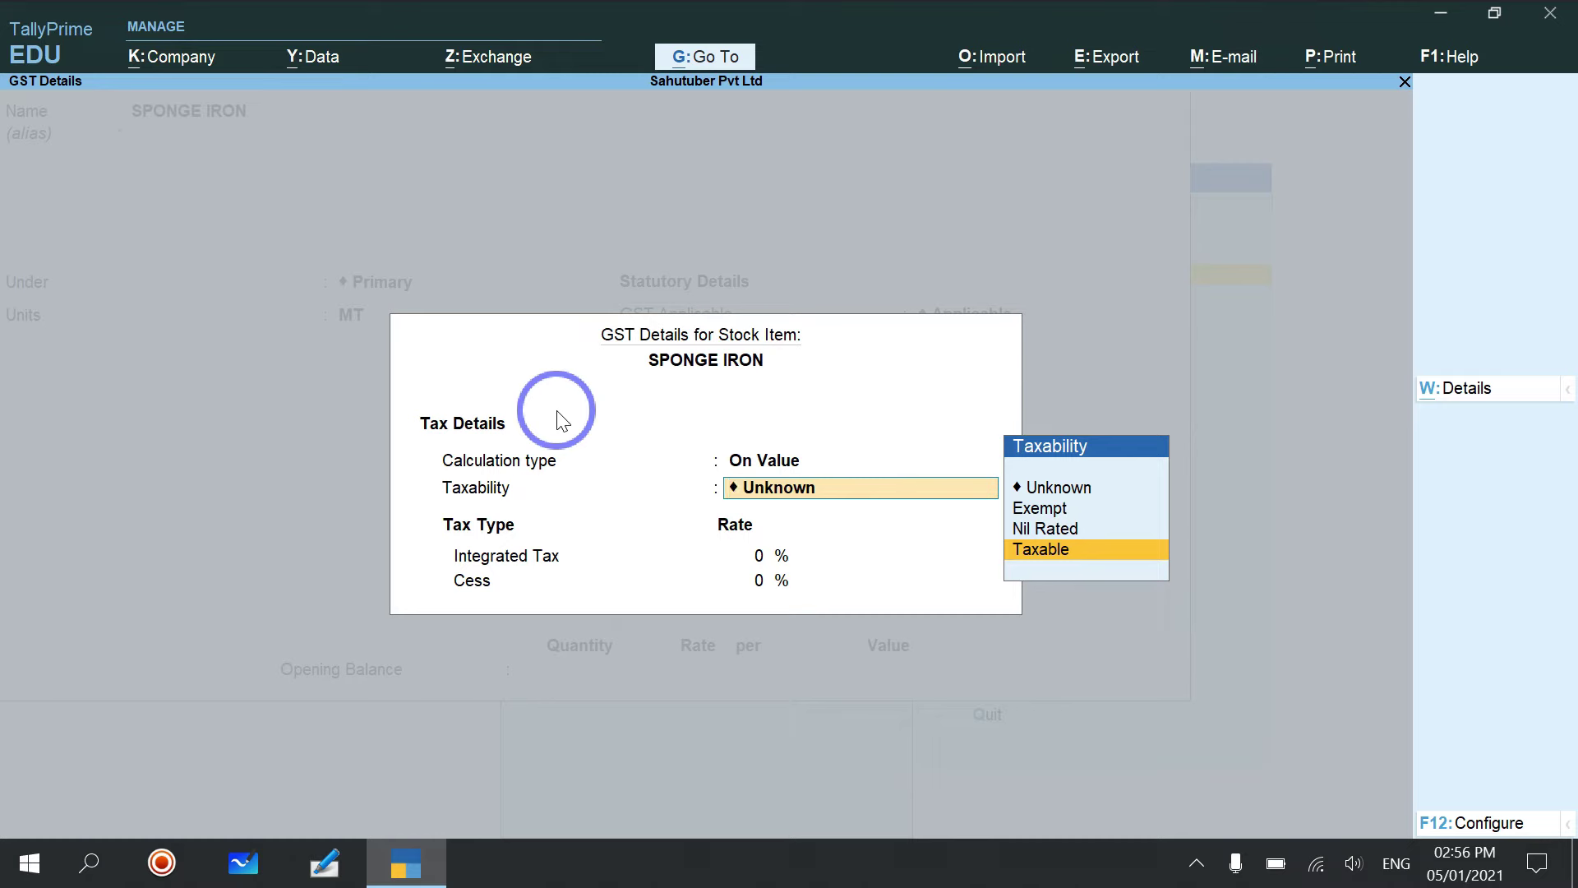
{"action": "key", "text": "Up"}
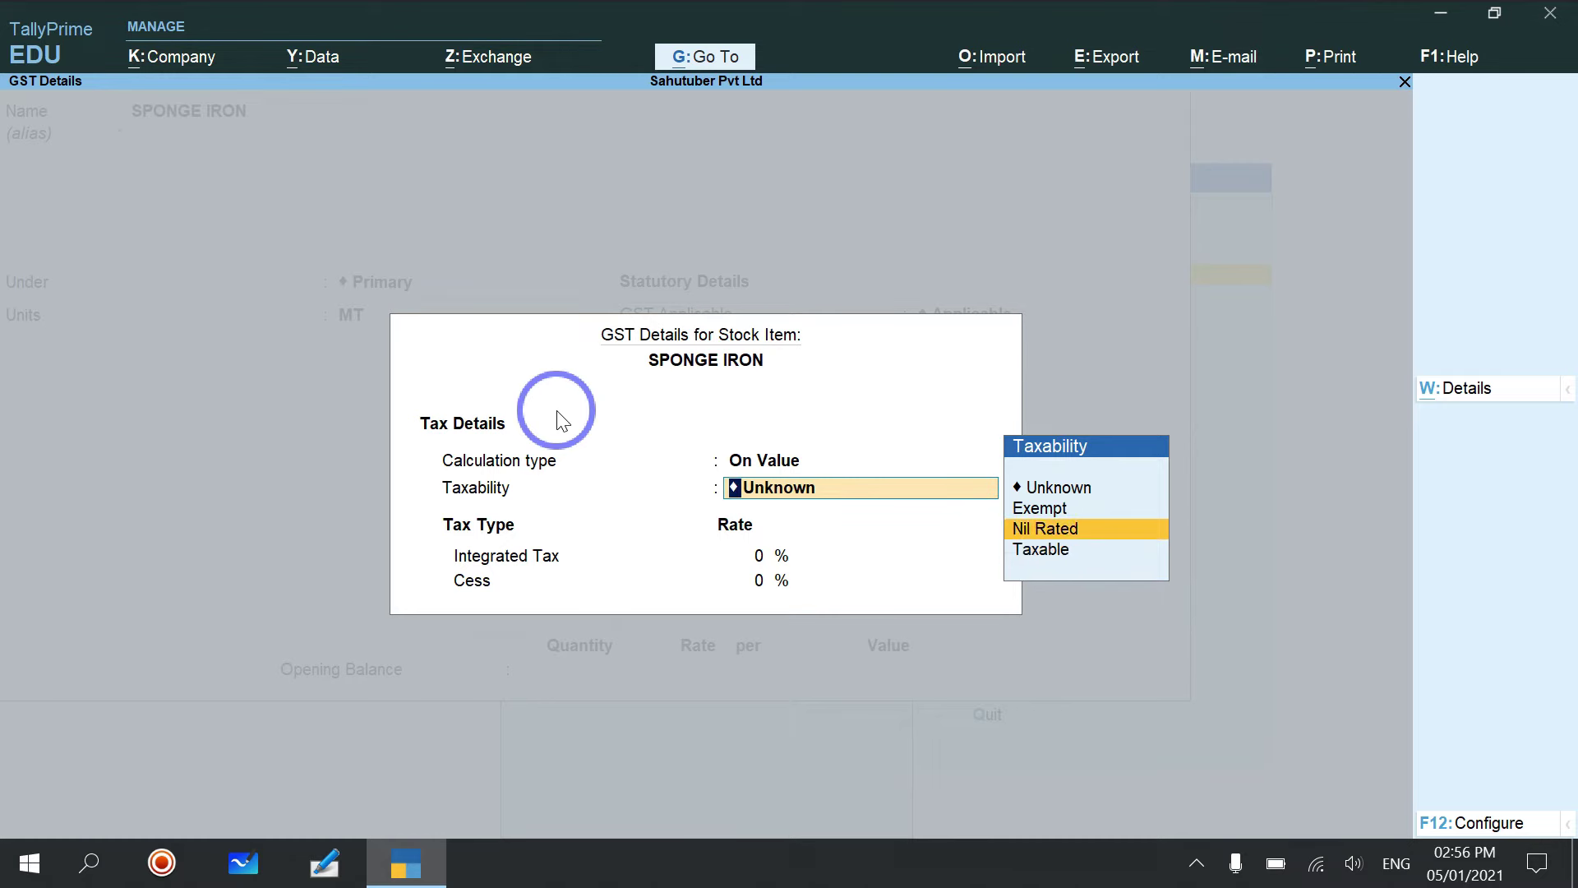
{"action": "key", "text": "Down"}
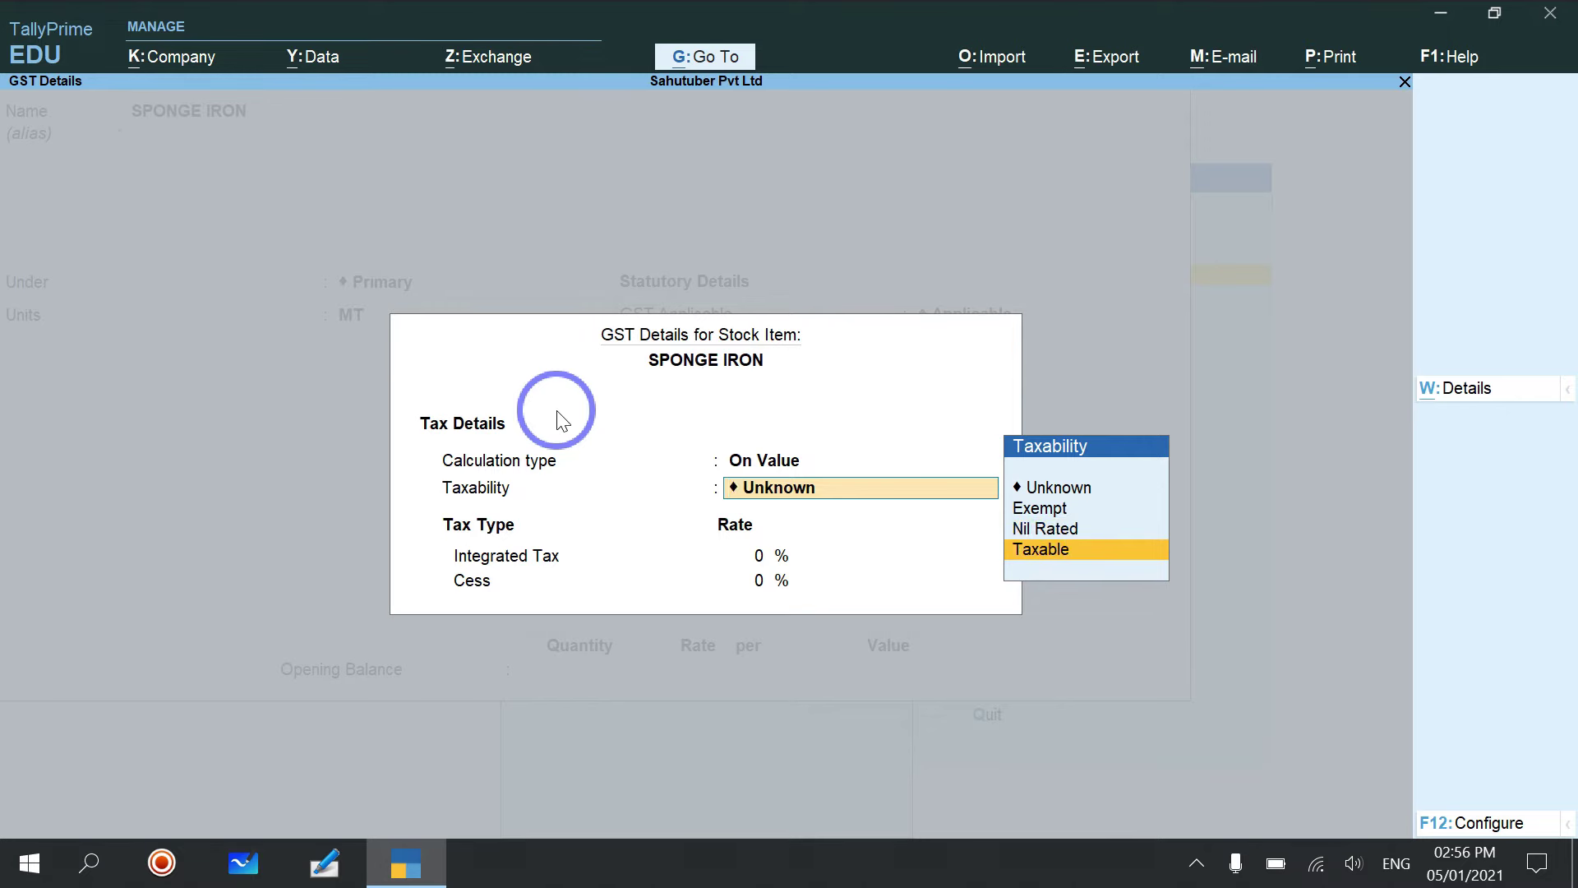
{"action": "key", "text": "Return"}
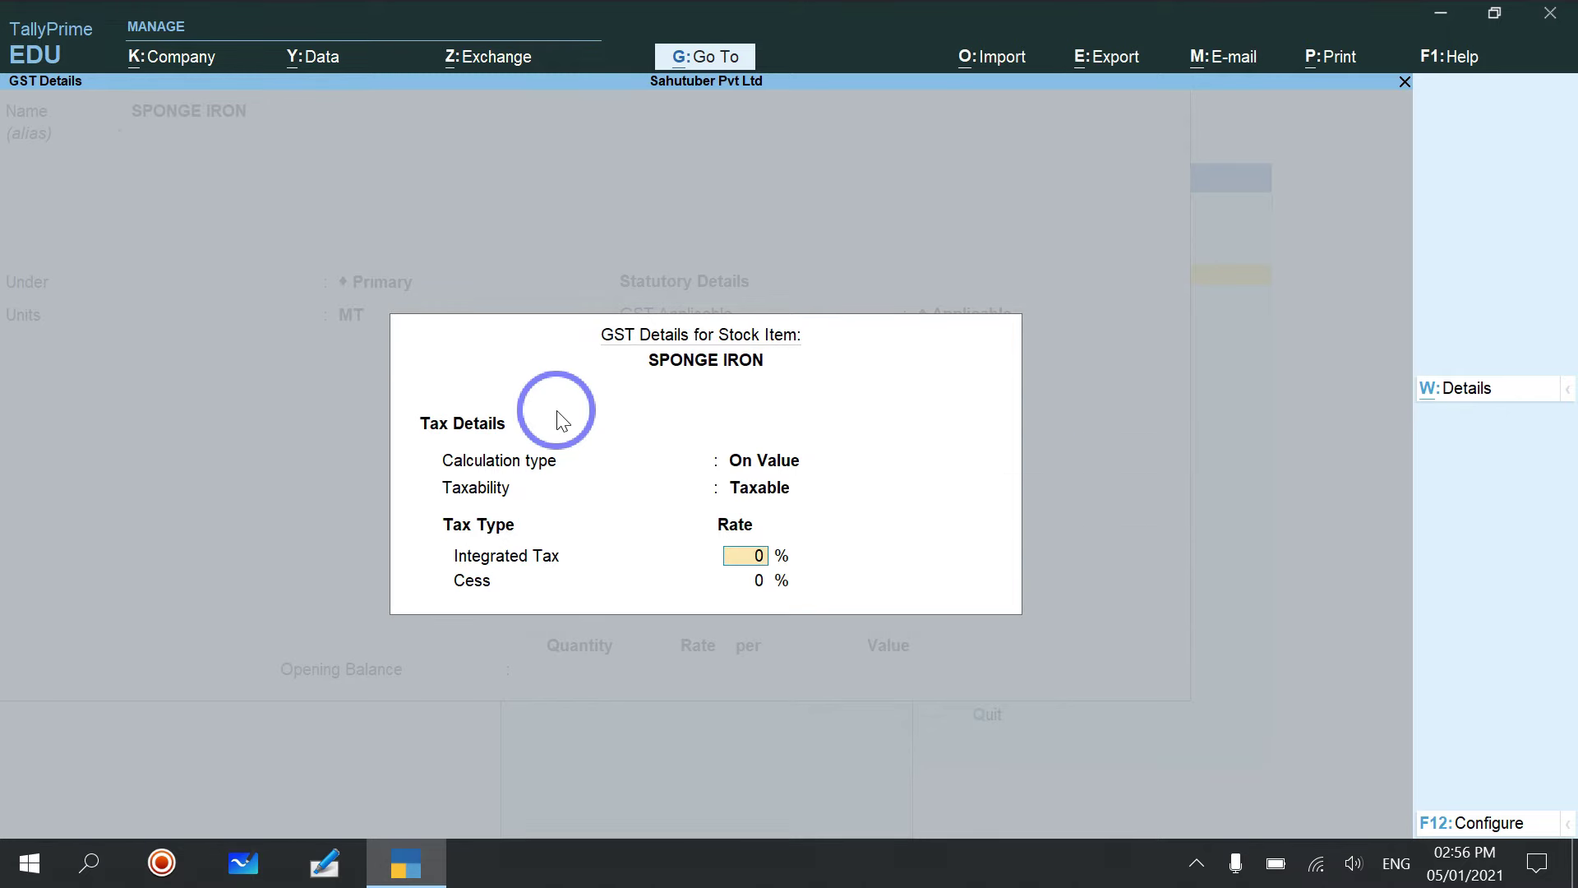
- Set the integrated tax rate to 18% with 0% cess, keeping Goods as the supply type and no rate of duty
{"action": "type", "text": "18"}
{"action": "key", "text": "Return"}
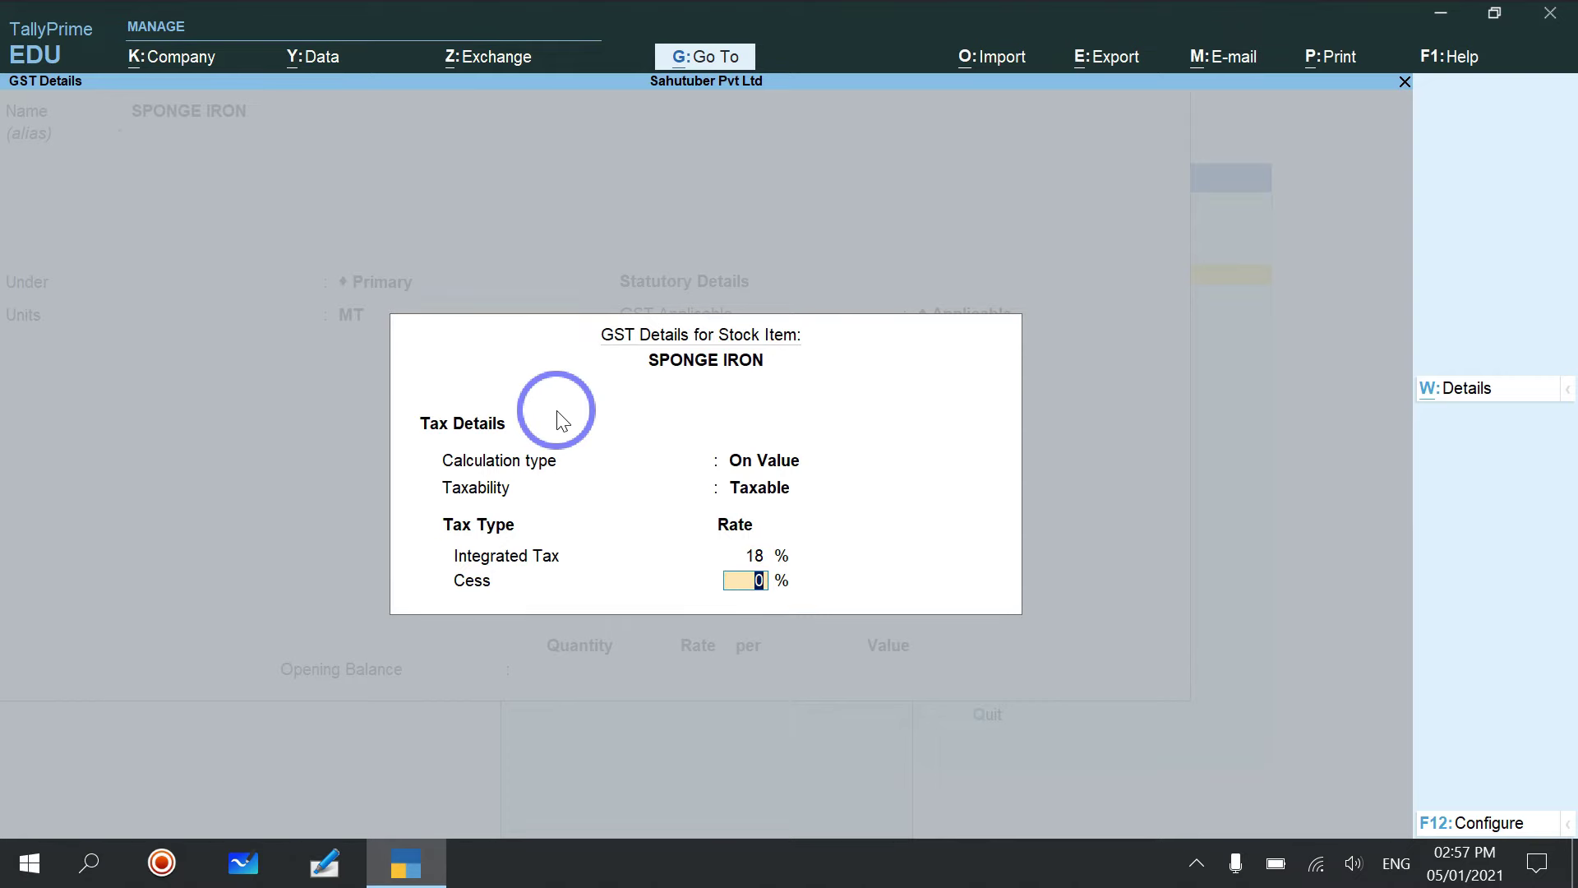
{"action": "key", "text": "Return"}
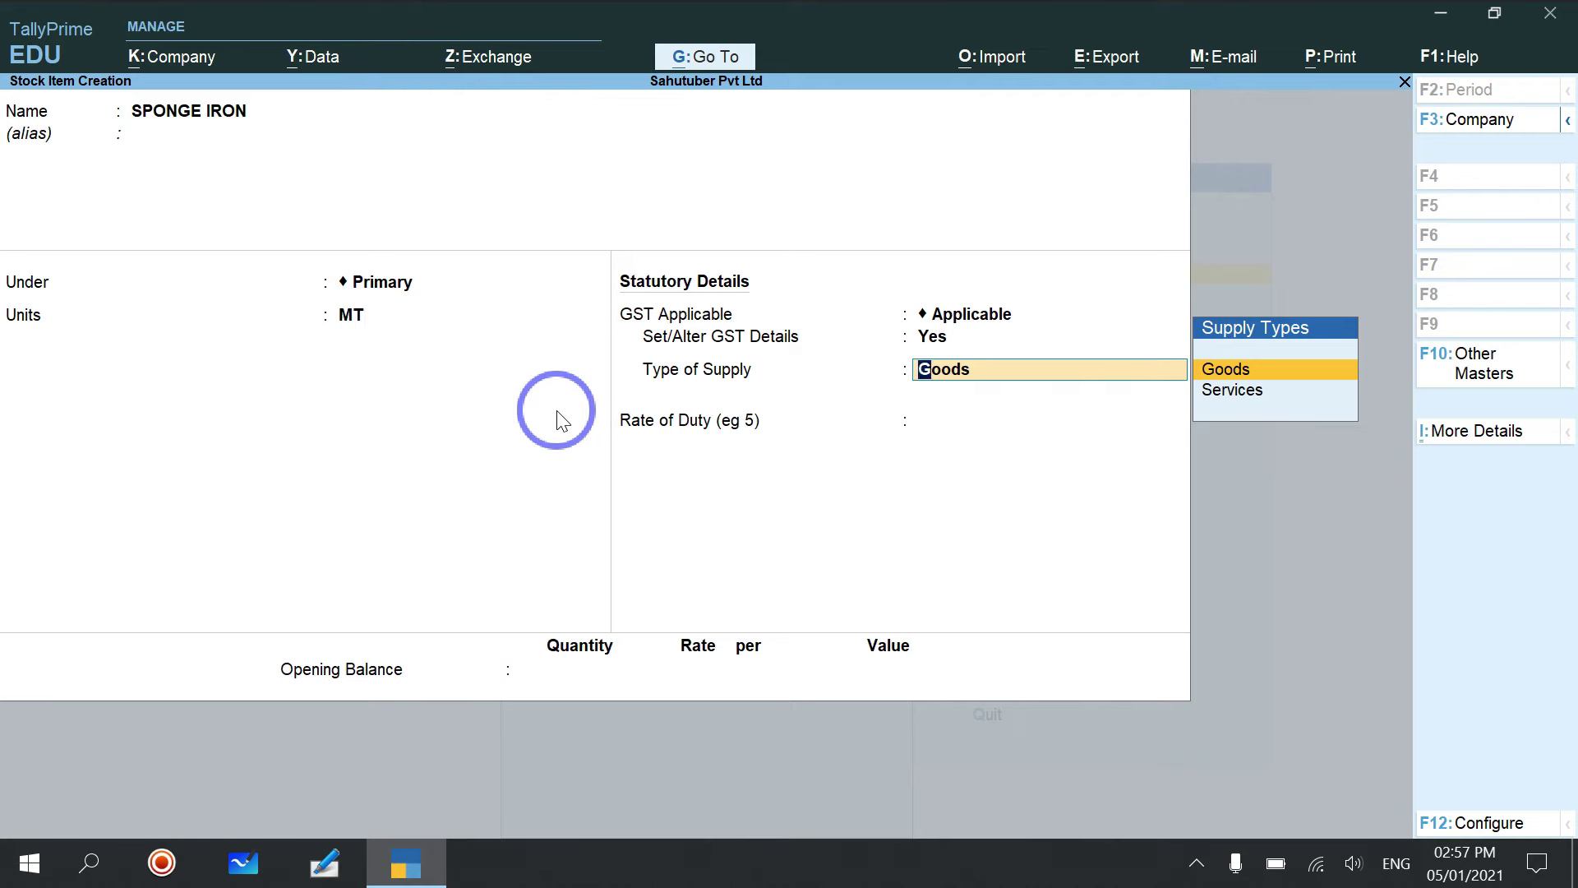
{"action": "key", "text": "Return"}
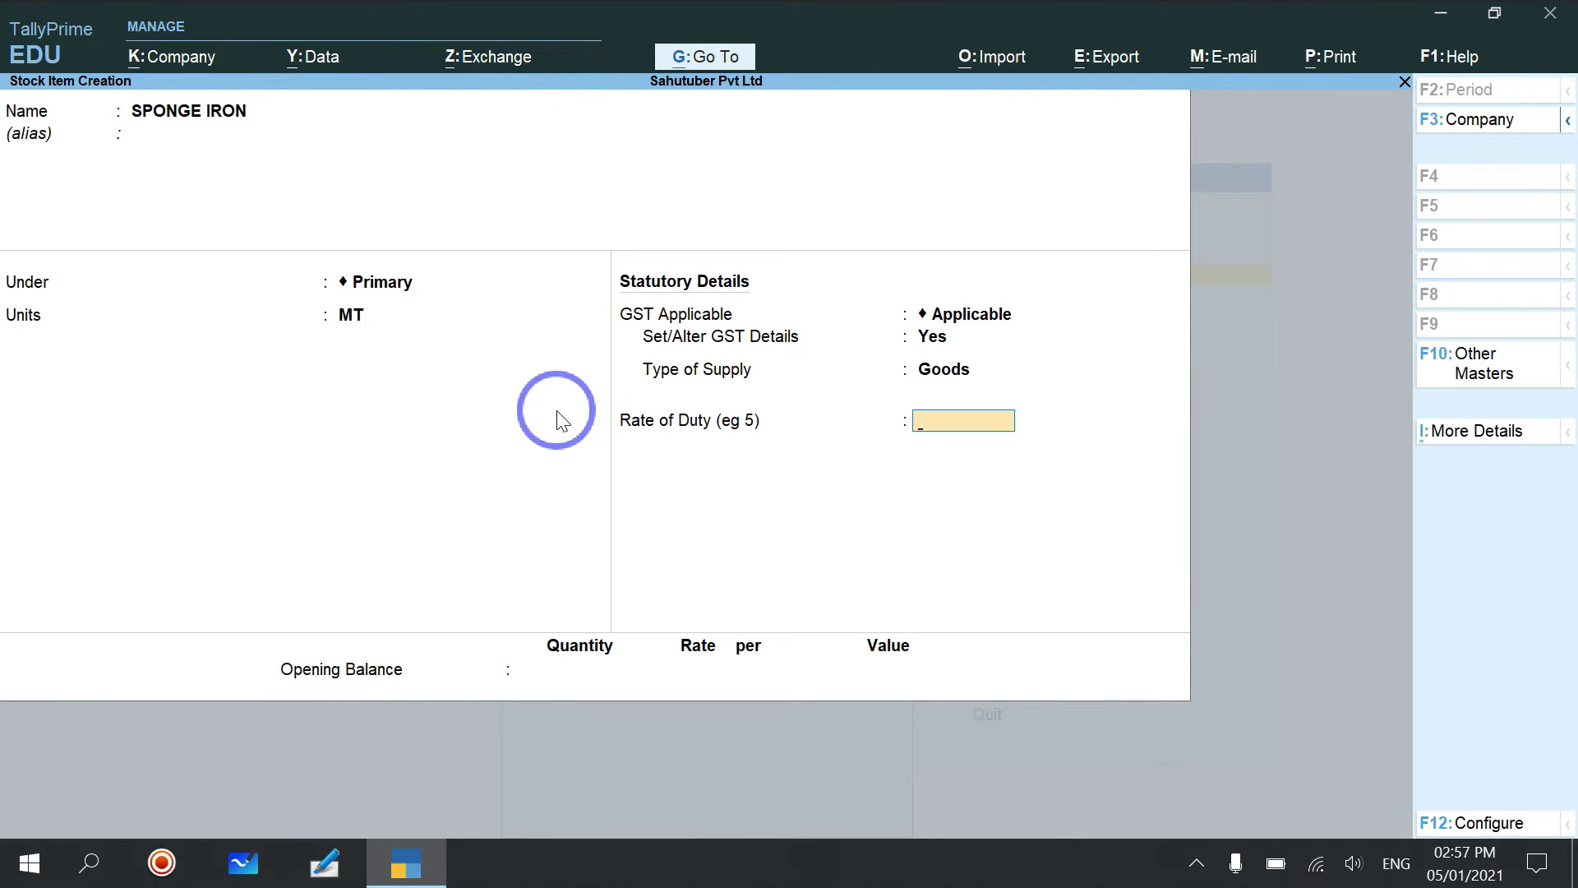
{"action": "key", "text": "Return"}
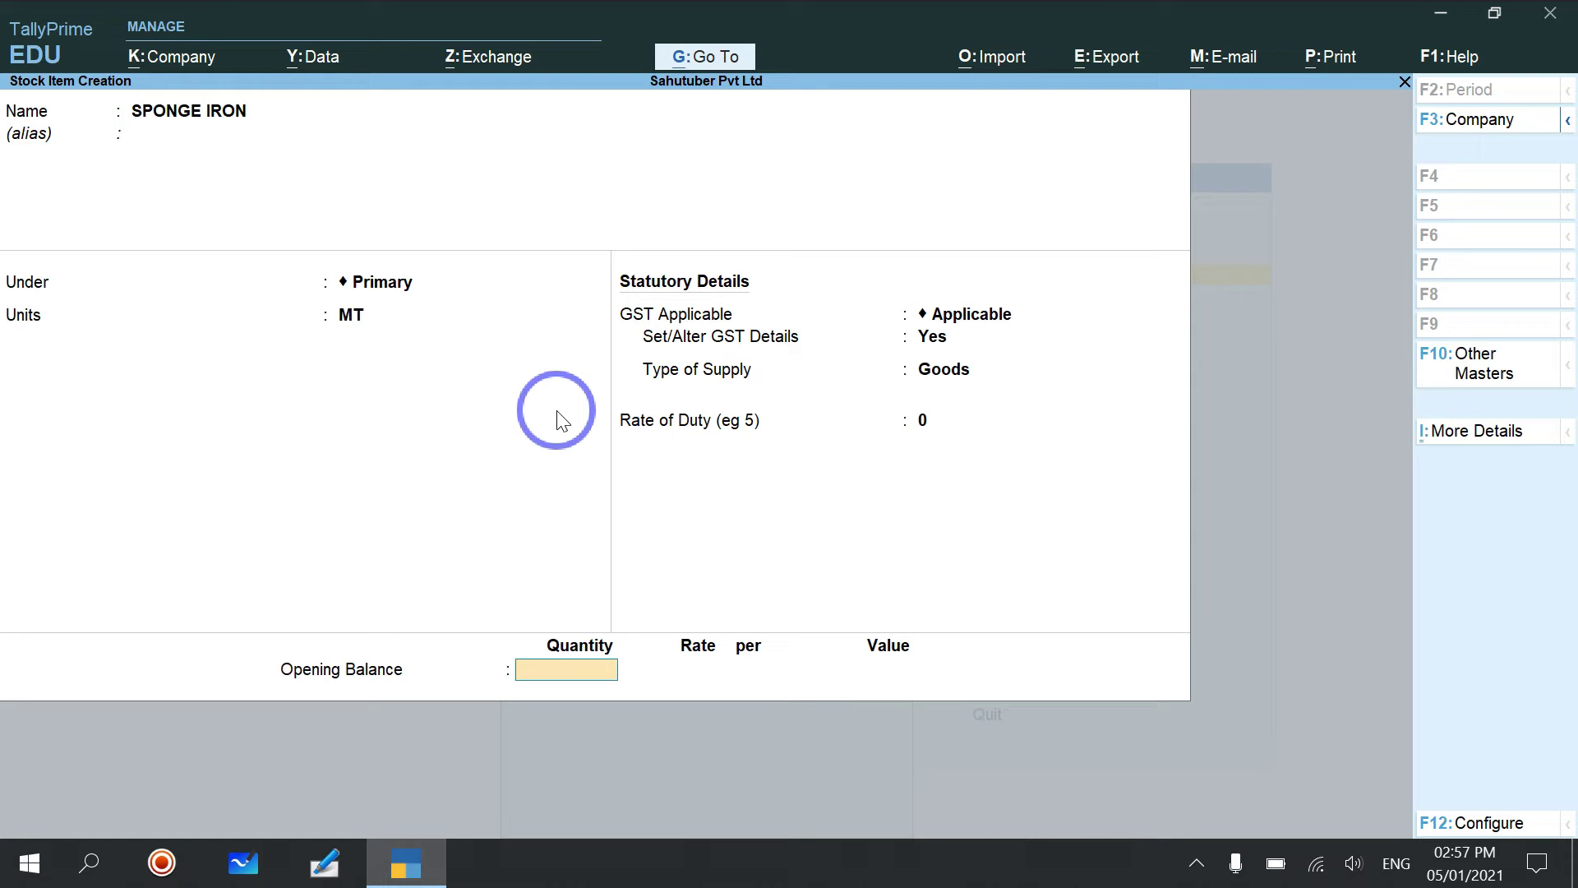
{"action": "type", "text": "5"}
{"action": "key", "text": "Return"}
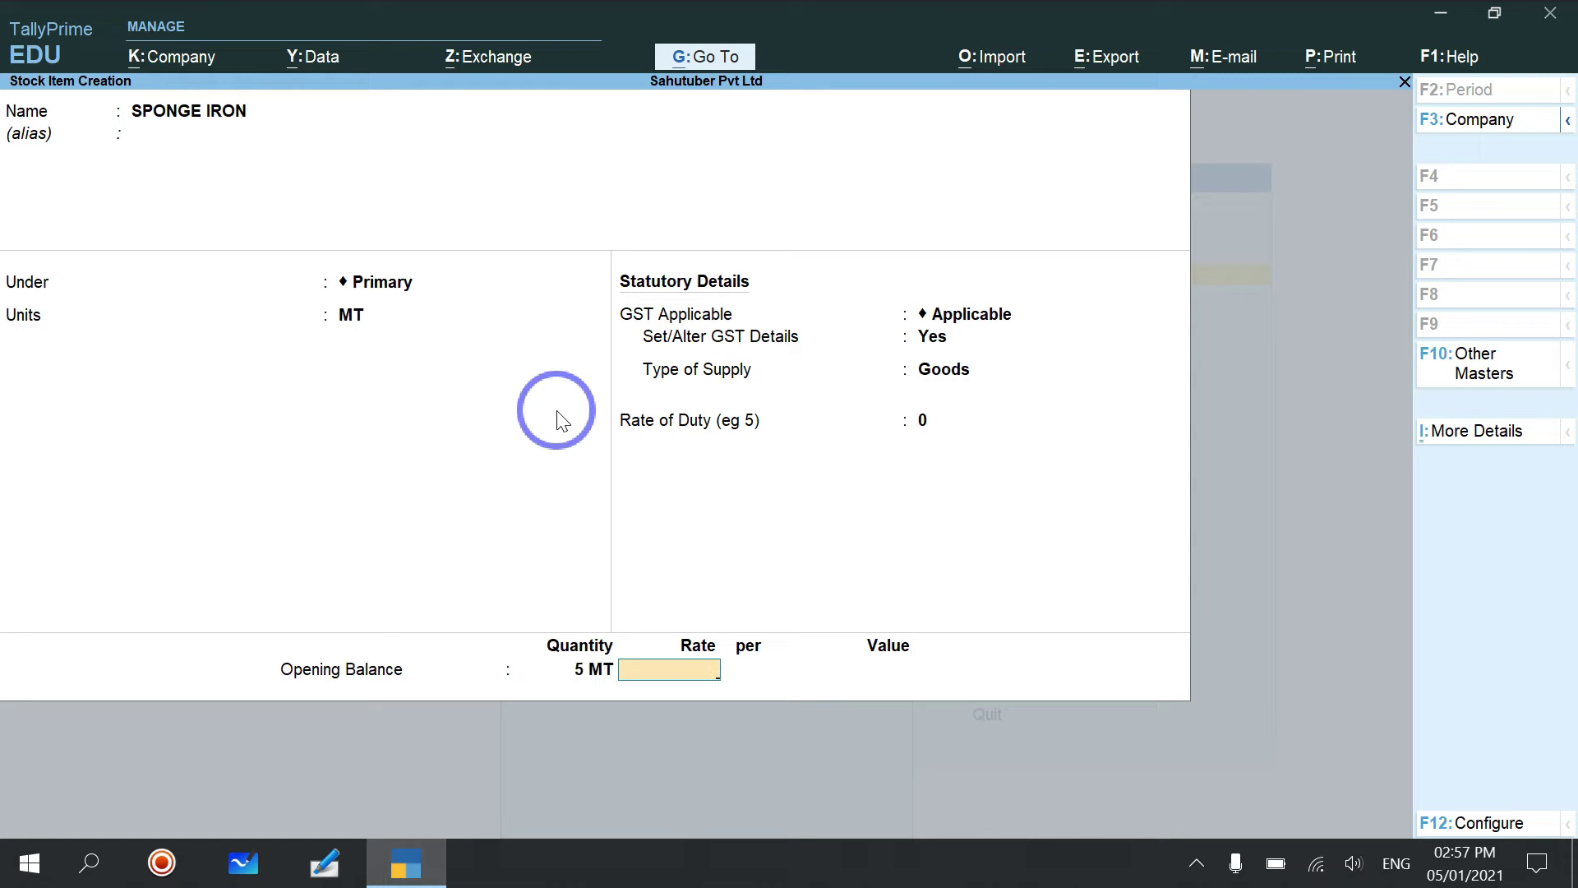
{"action": "key", "text": "BackSpace"}
{"action": "key", "text": "Return"}
{"action": "key", "text": "Return"}
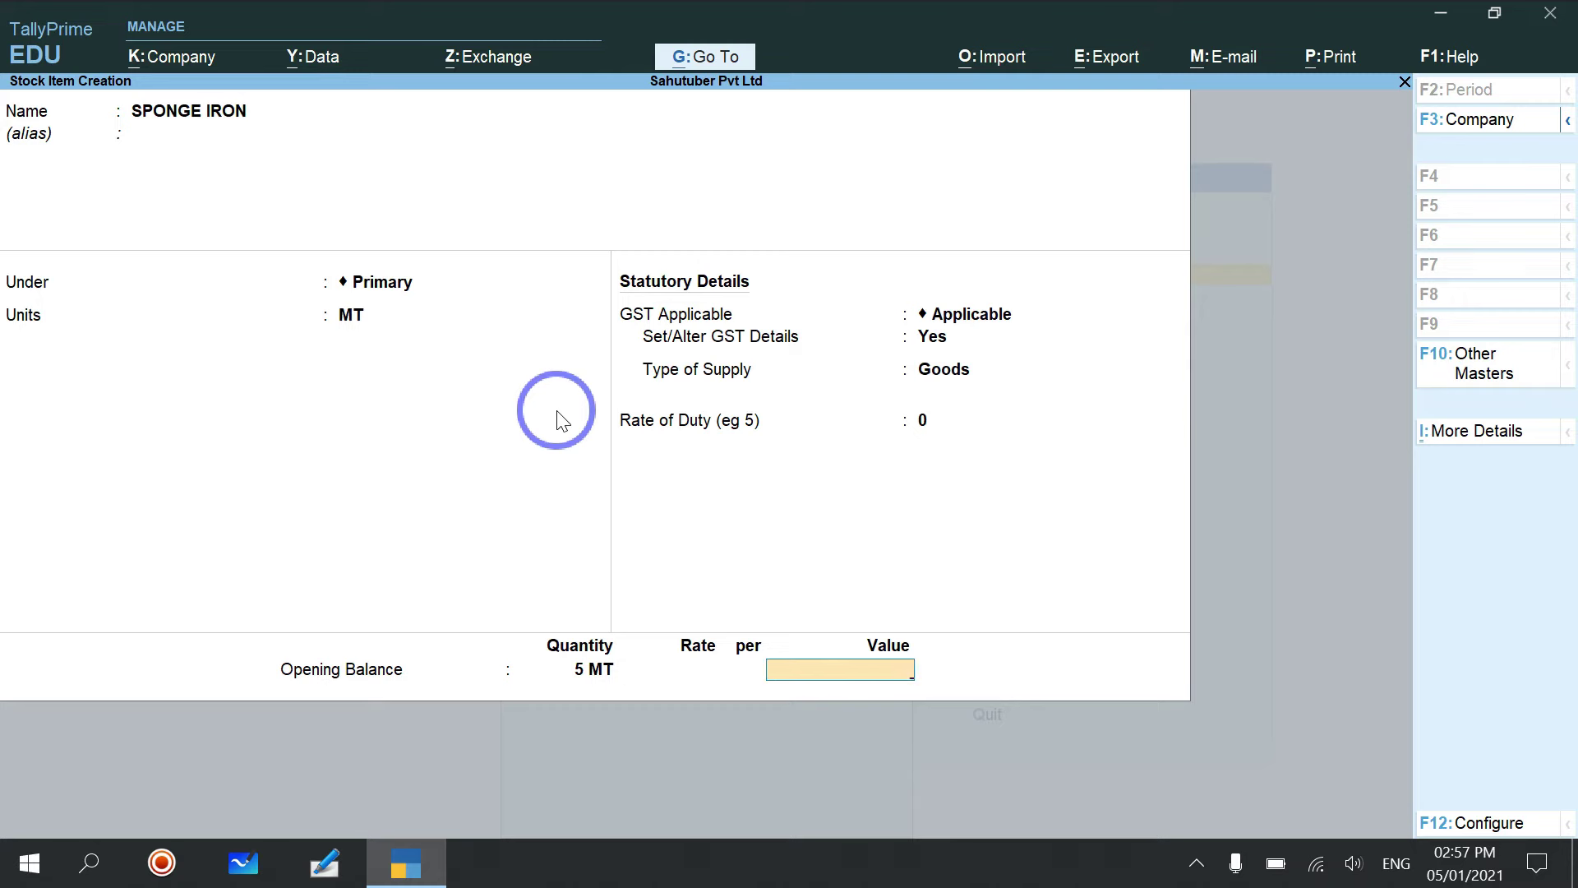
{"action": "key", "text": "BackSpace"}
{"action": "key", "text": "BackSpace"}
{"action": "key", "text": "BackSpace"}
{"action": "key", "text": "BackSpace"}
- Save the SPONGE IRON stock item with no opening balance and leave stock item creation
{"action": "key", "text": "Return"}
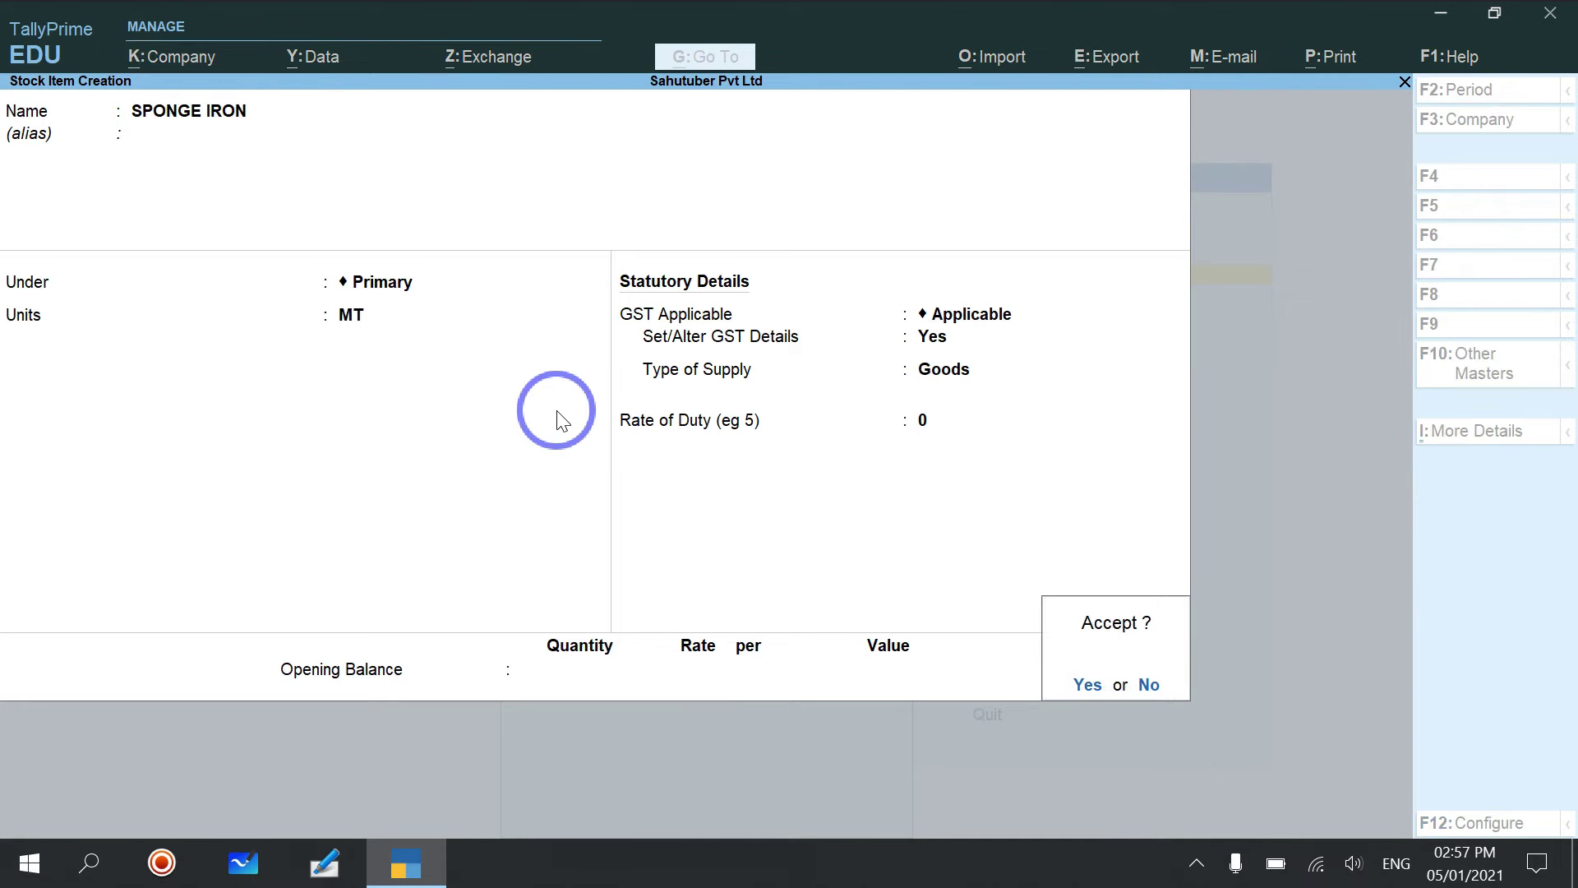
{"action": "key", "text": "Return"}
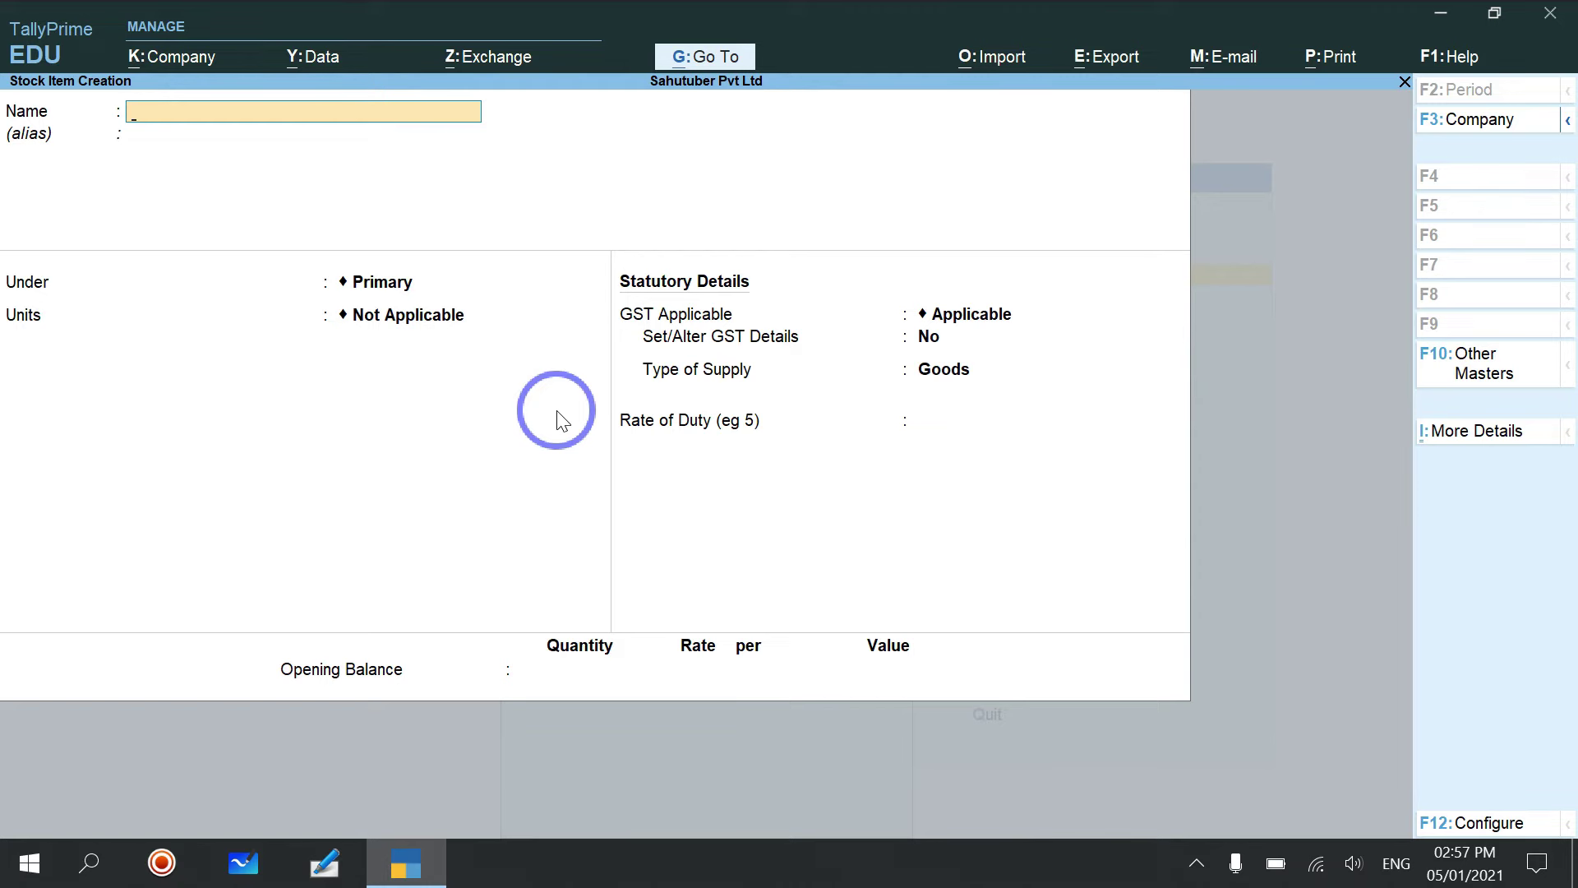
{"action": "key", "text": "Escape"}
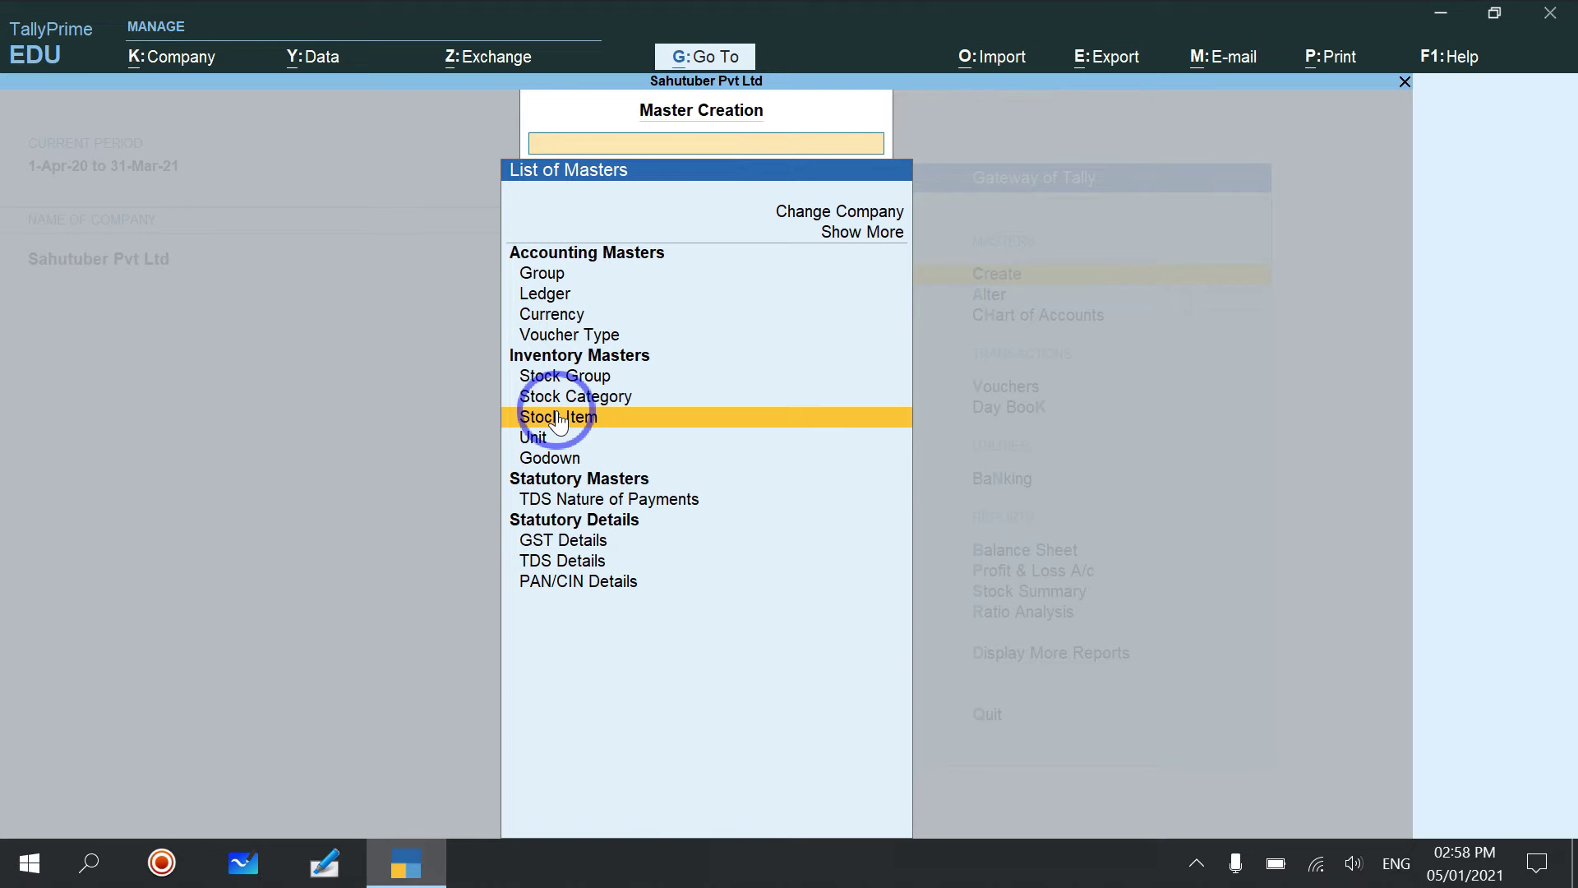
- Start a new ledger master named SAHUTUBER PVT LTD without an alias
{"action": "key", "text": "Up"}
{"action": "key", "text": "Up"}
{"action": "key", "text": "Up"}
{"action": "key", "text": "Up"}
{"action": "key", "text": "Up"}
{"action": "key", "text": "Up"}
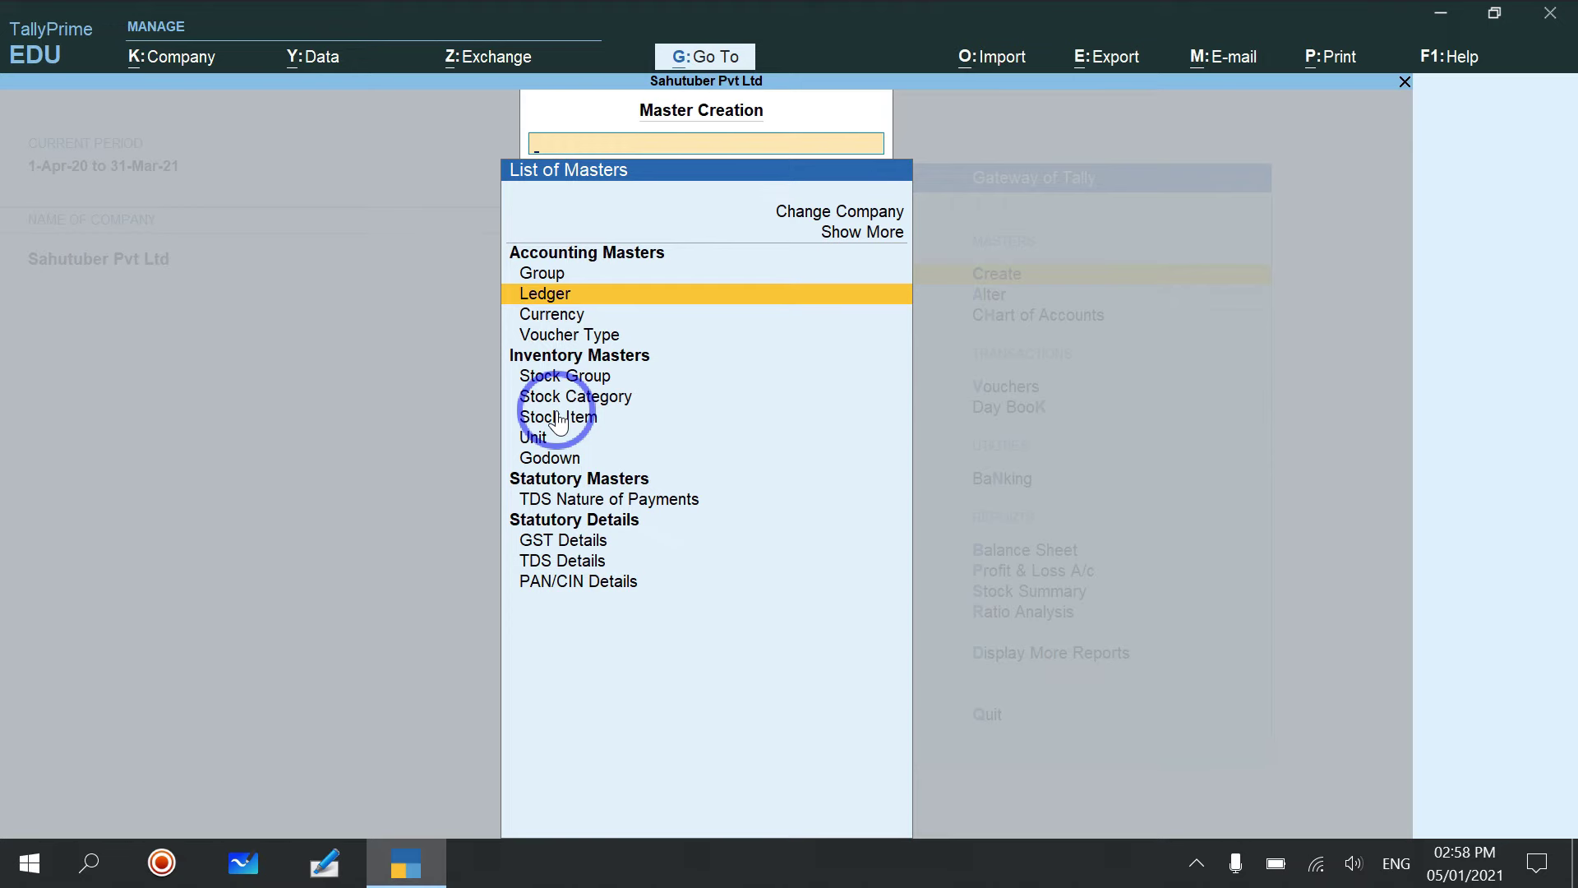
{"action": "key", "text": "Return"}
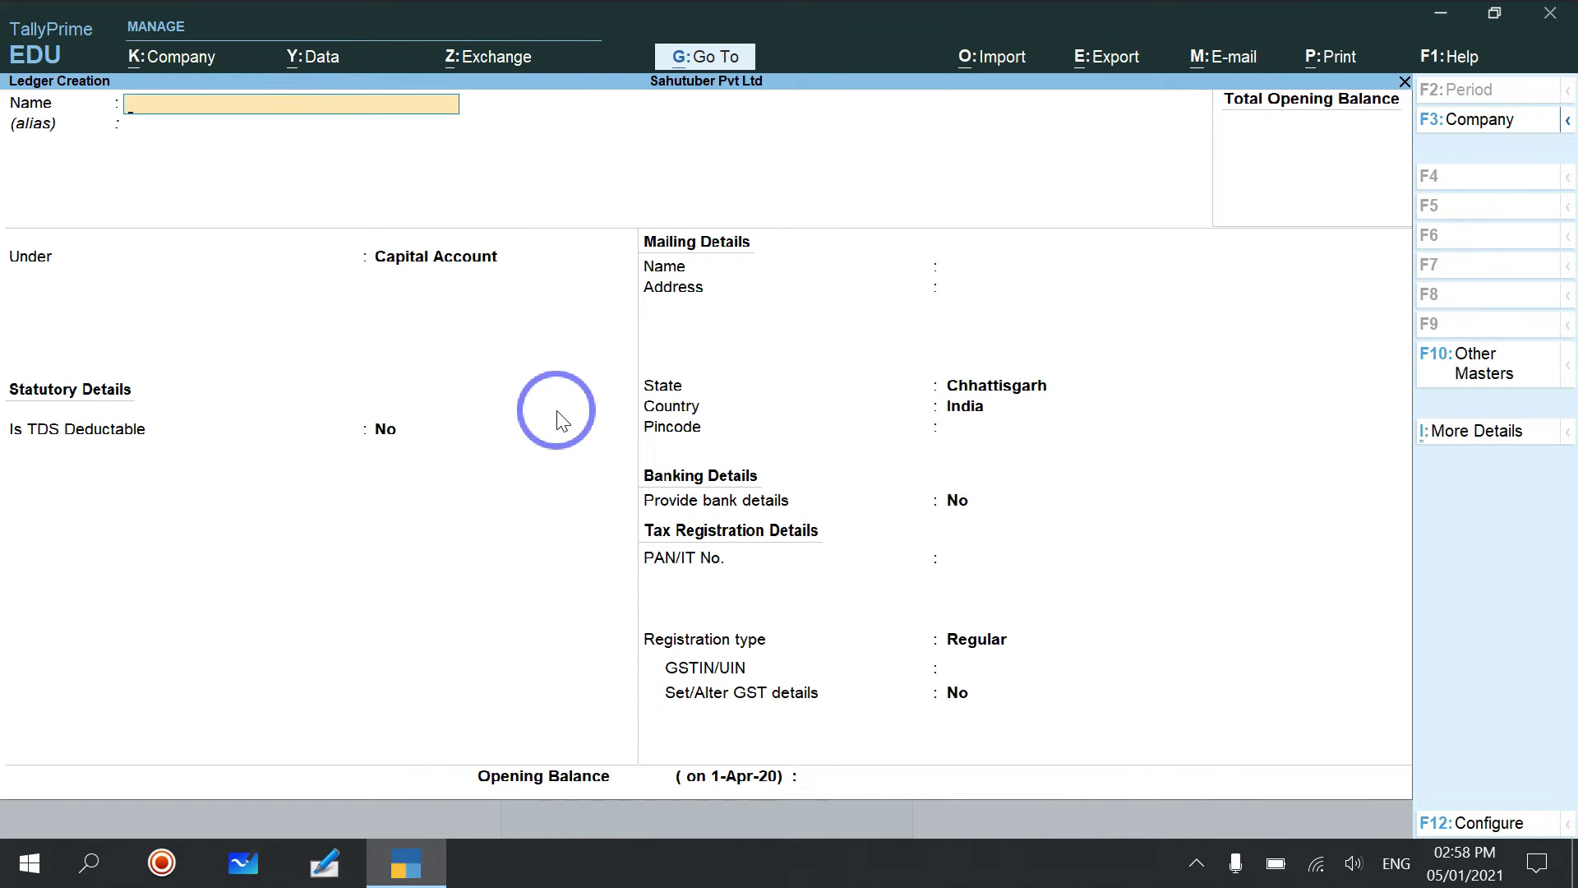
{"action": "type", "text": "SAHUTUBER PVT LTD"}
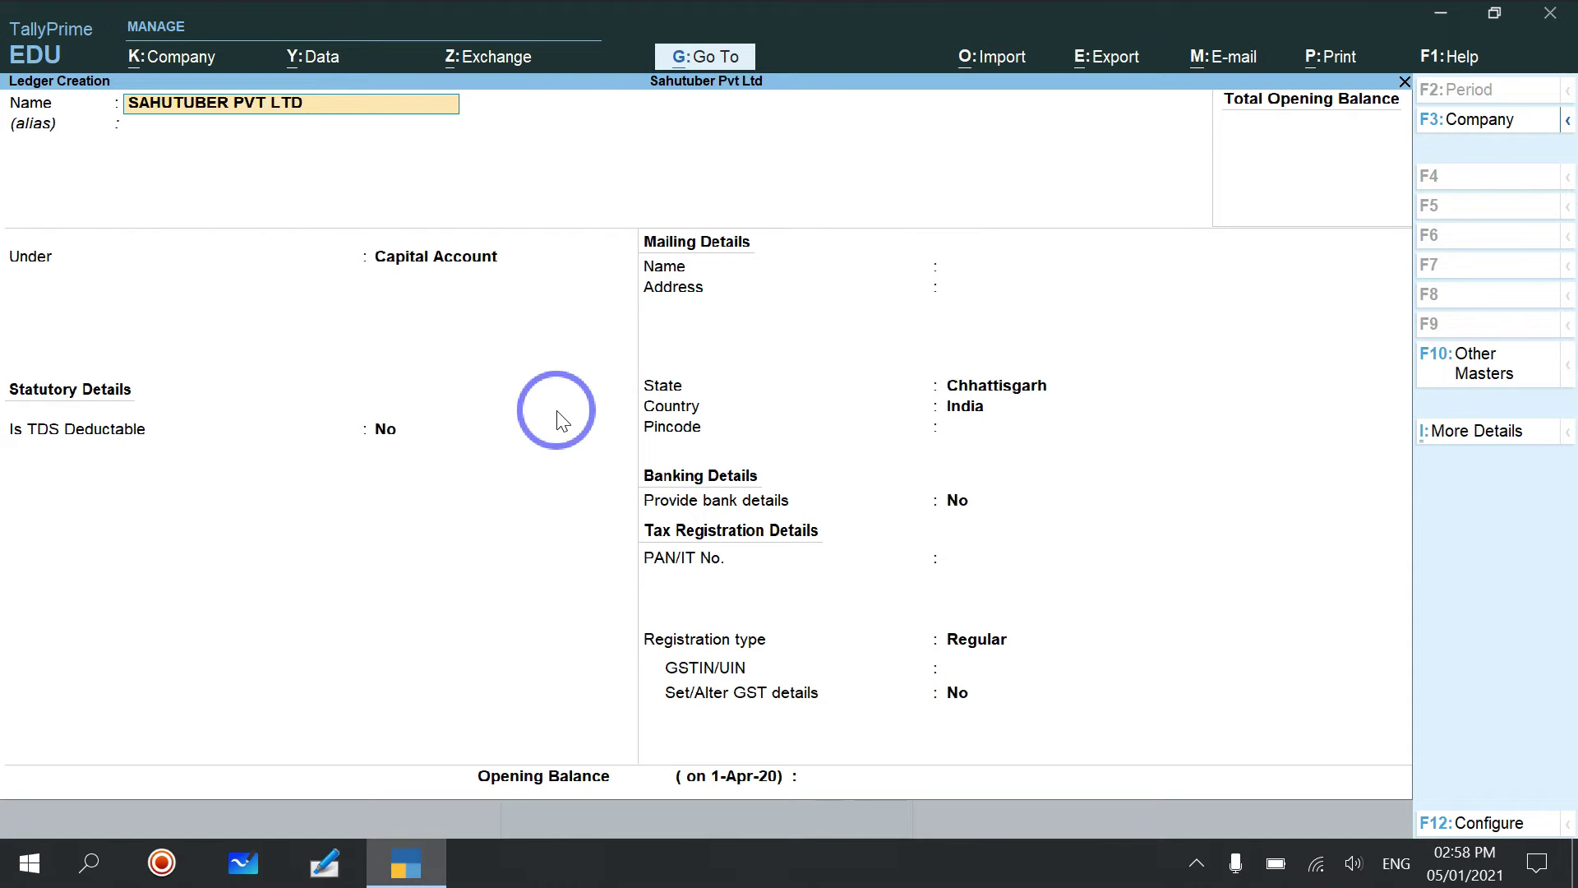
{"action": "key", "text": "Return"}
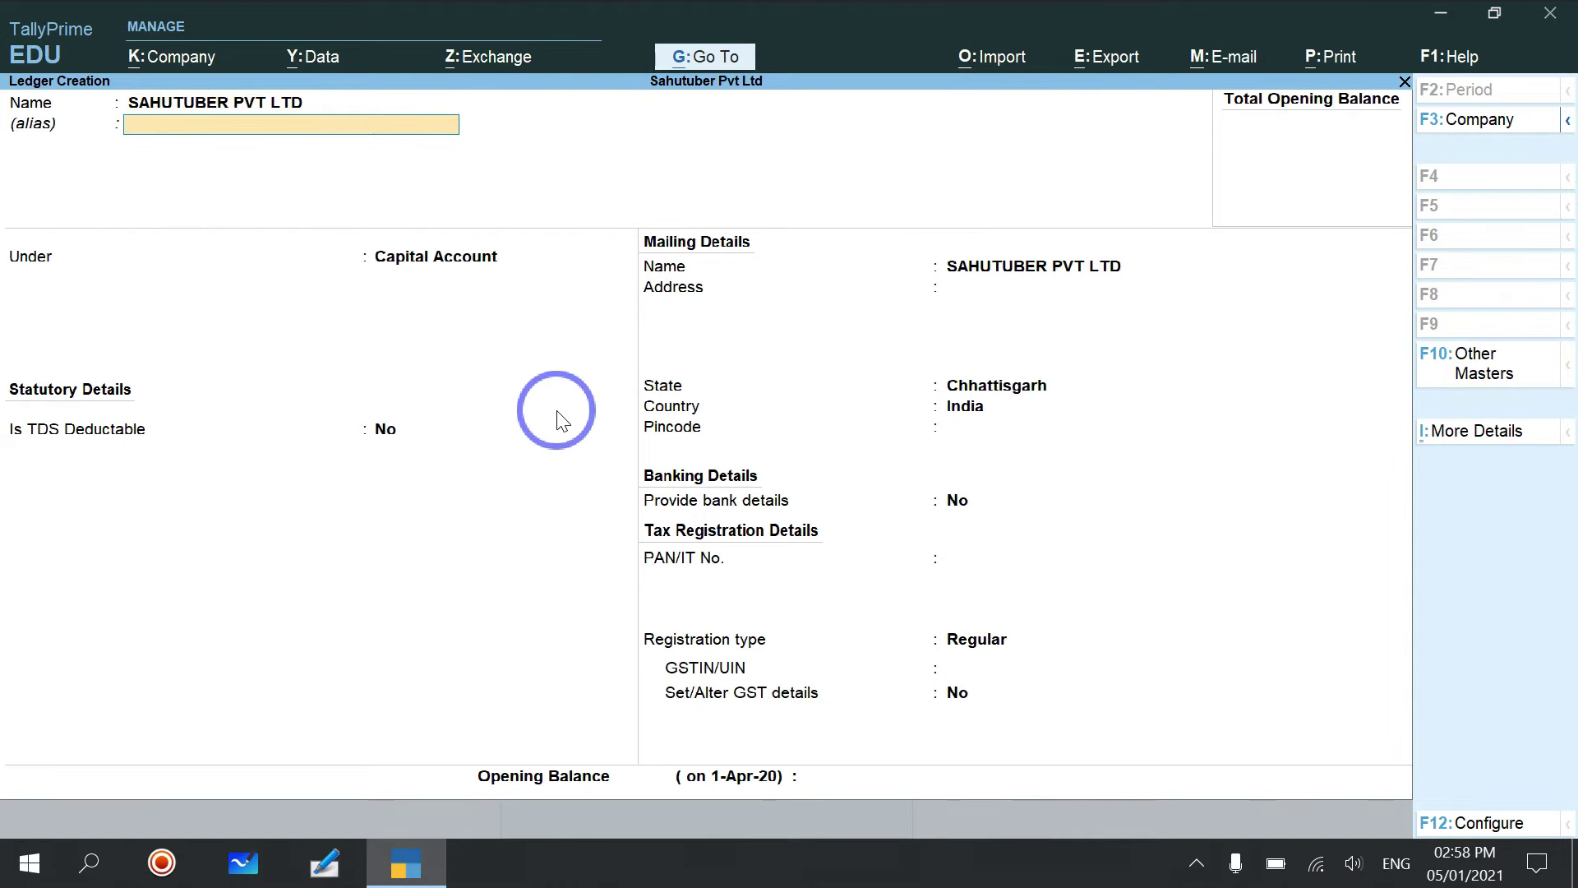
{"action": "key", "text": "Return"}
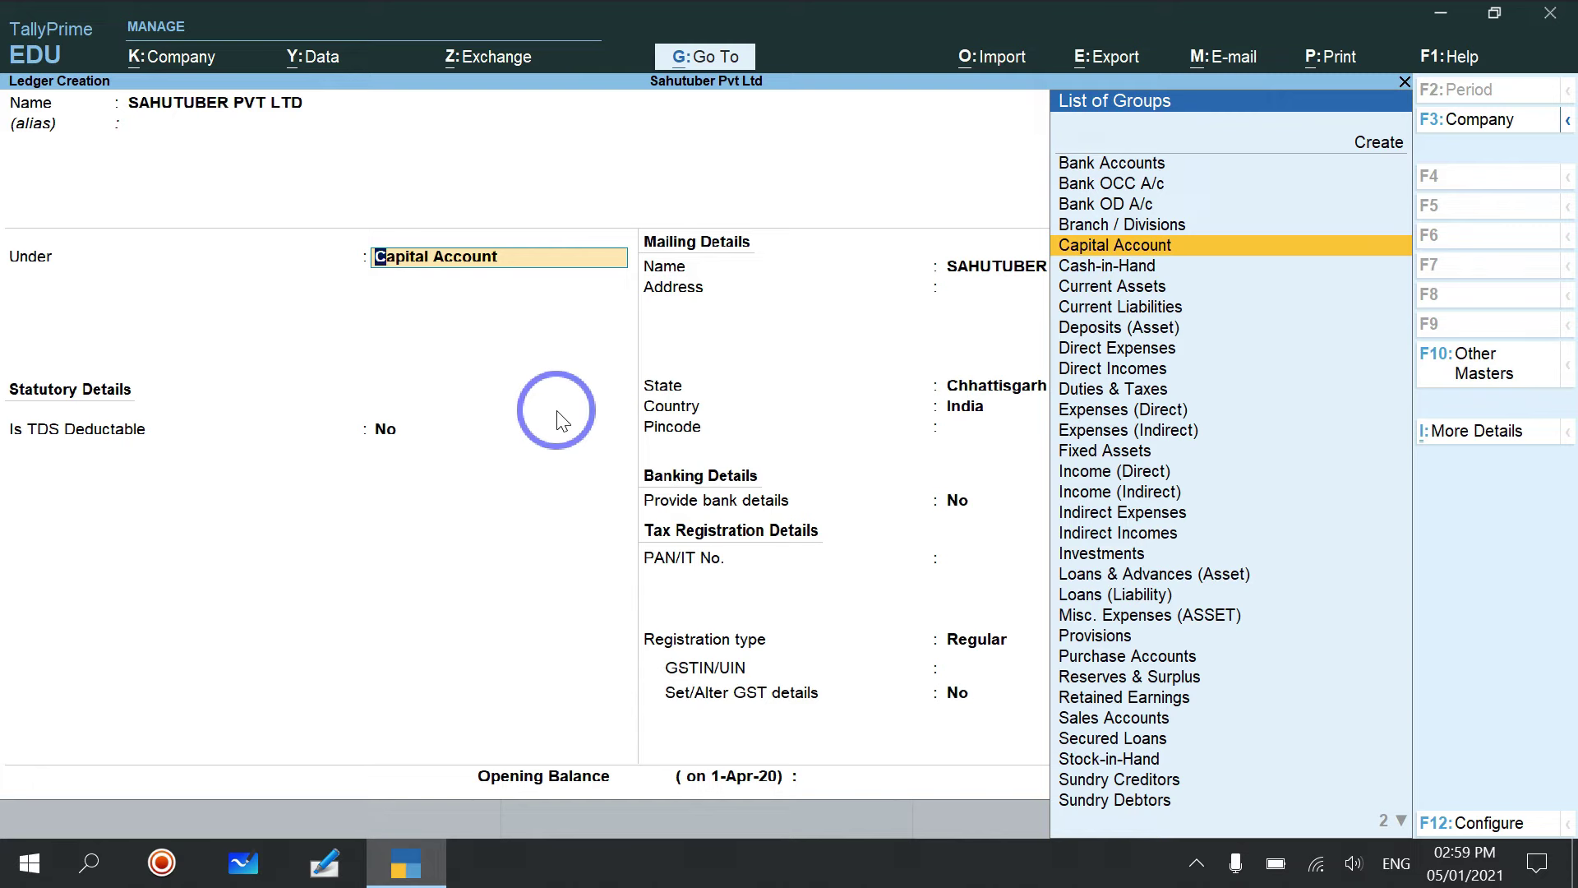
- Place the ledger under Sundry Creditors with bill-by-bill balances, no default credit period, no credit-days check and no TDS deduction
{"action": "type", "text": "SUND"}
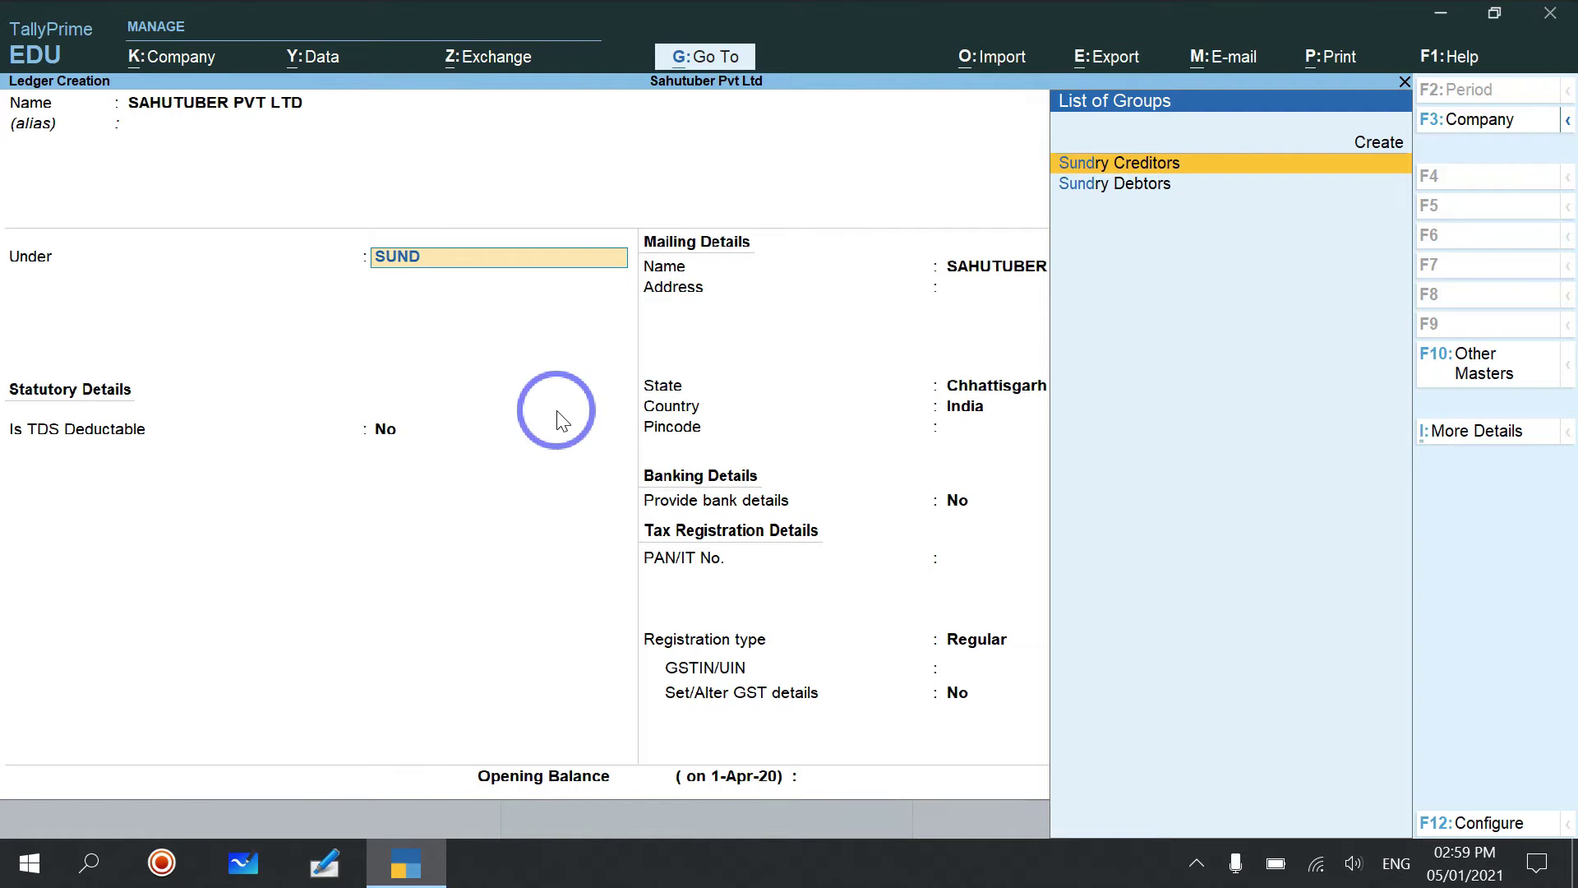
{"action": "key", "text": "Return"}
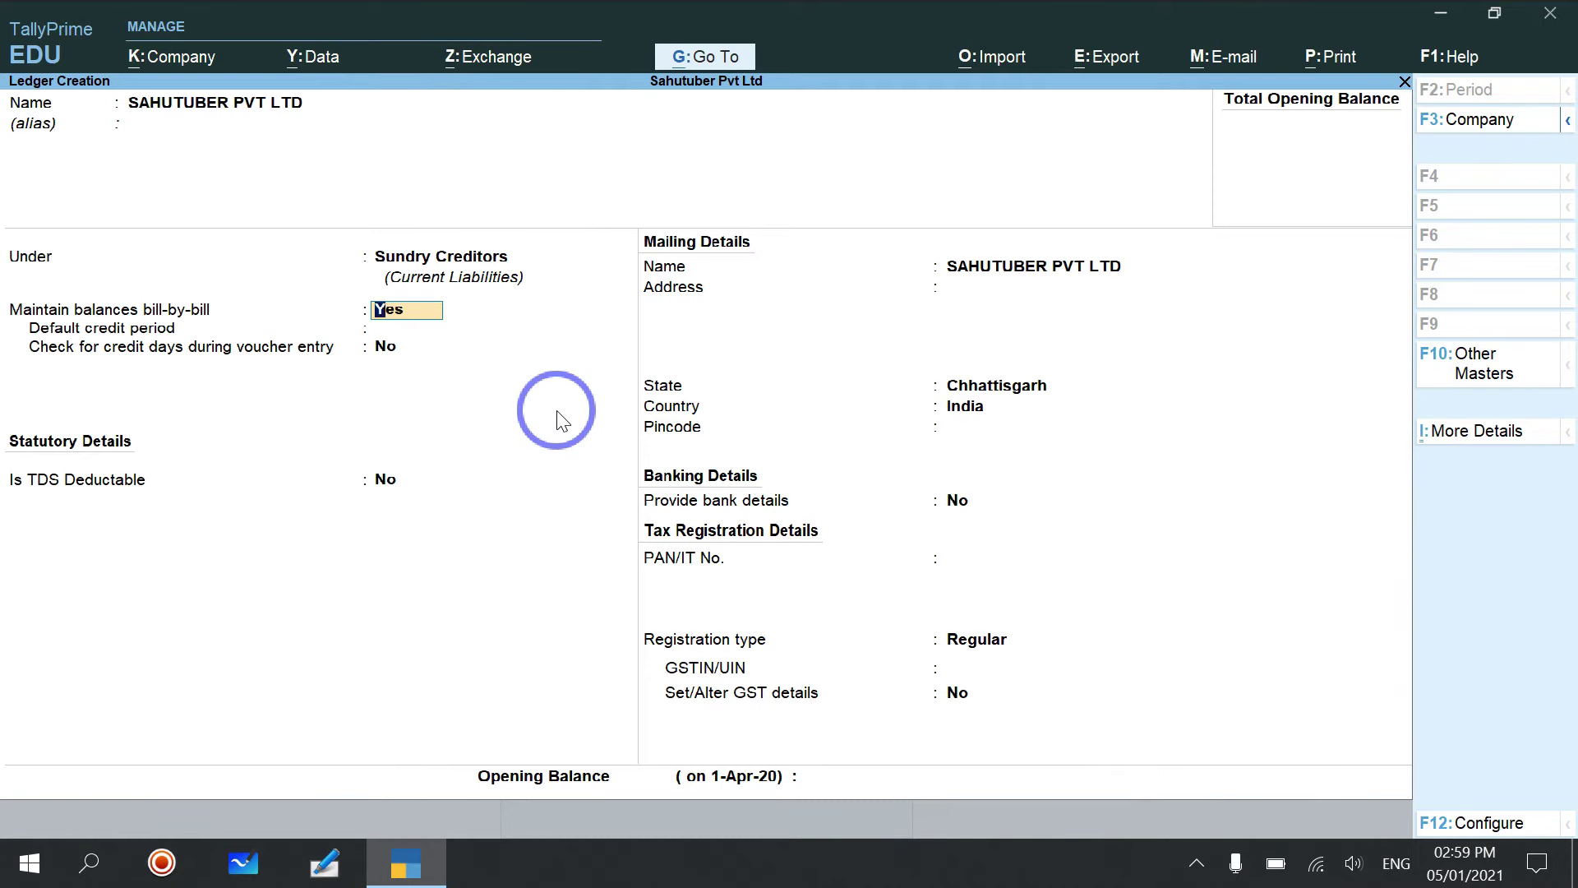
{"action": "key", "text": "Return"}
{"action": "key", "text": "Return"}
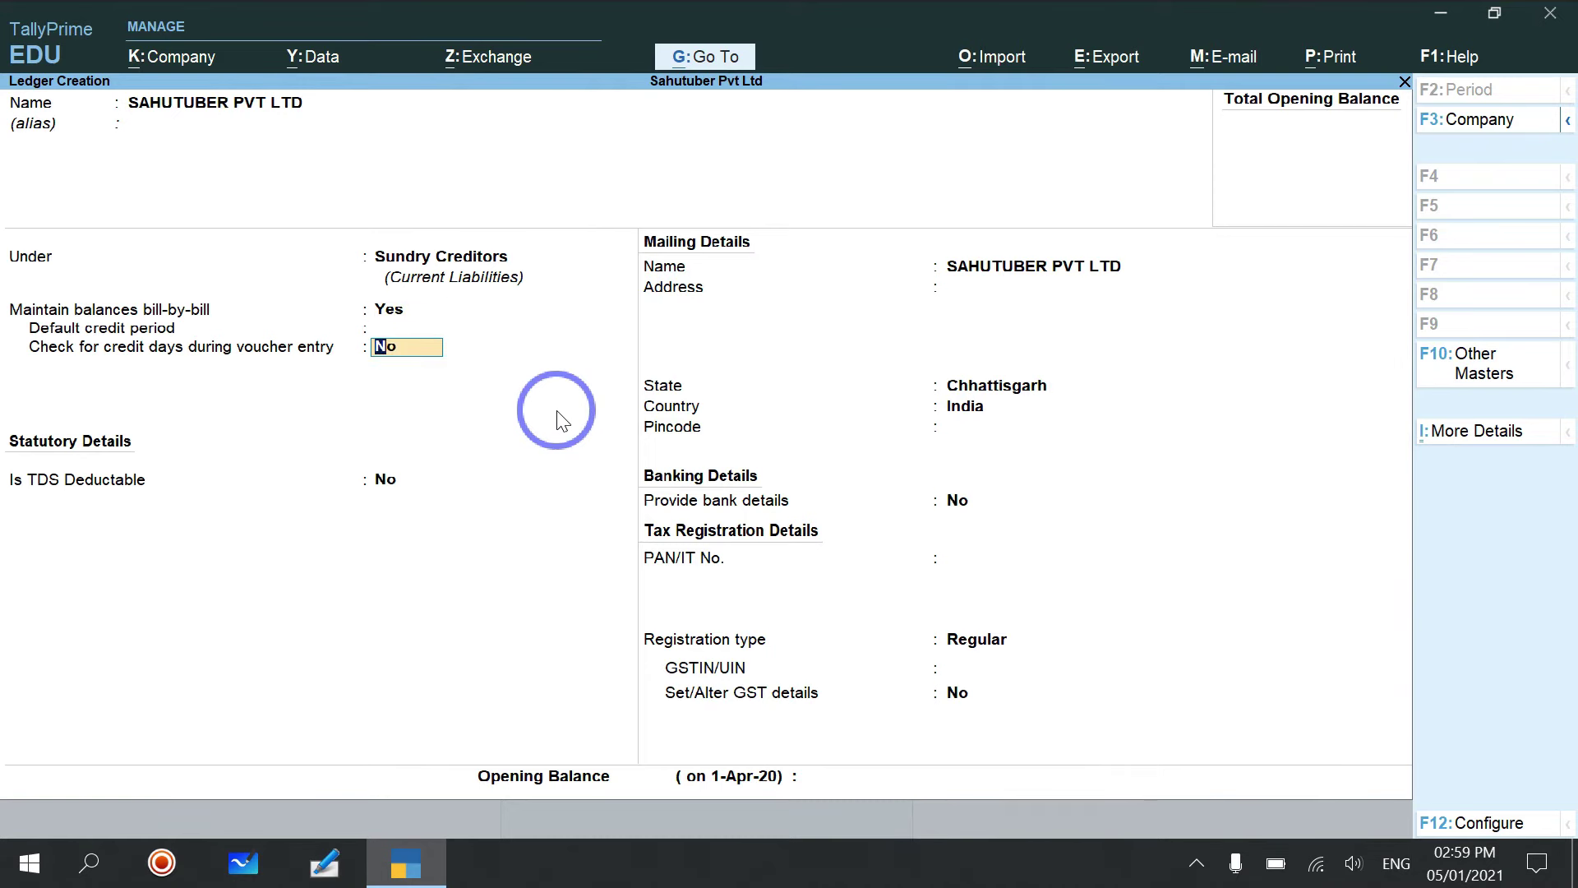
{"action": "key", "text": "Return"}
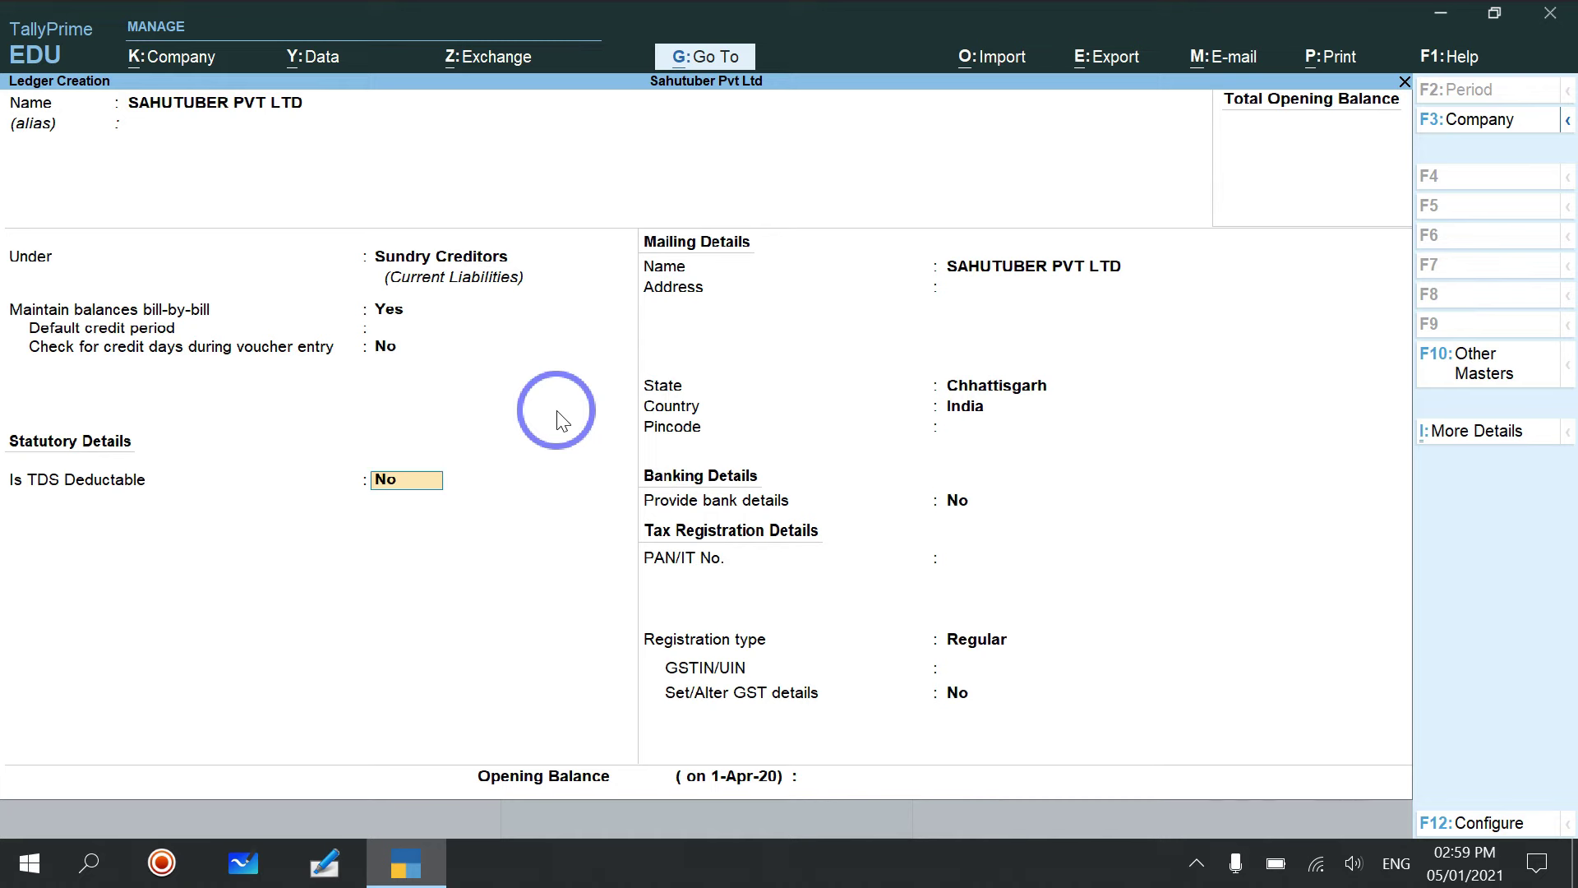
{"action": "key", "text": "Return"}
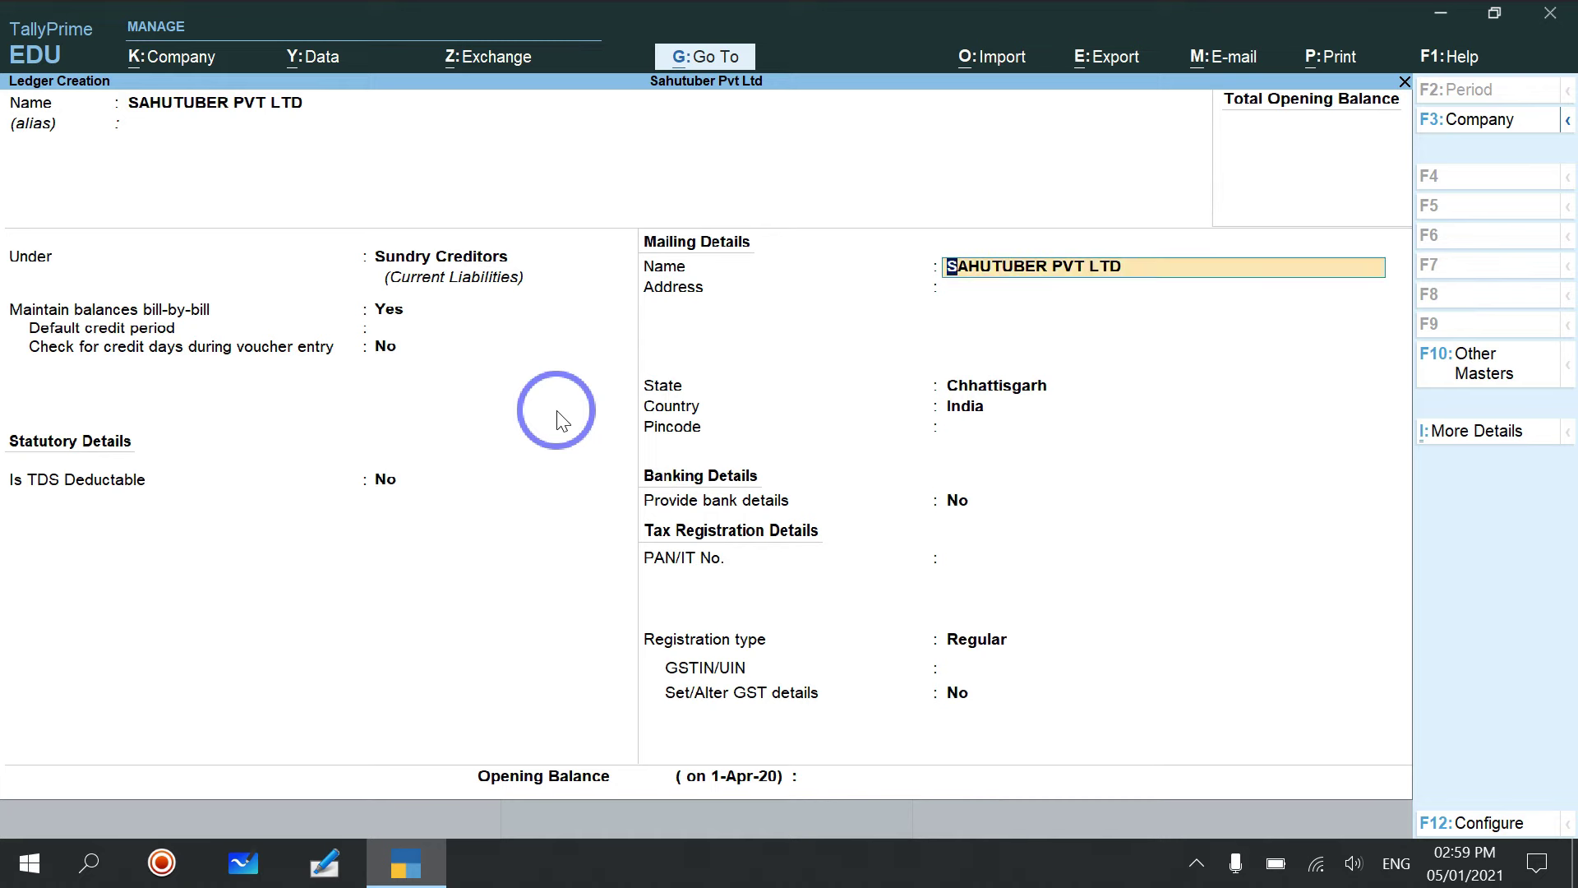
- Fill in the ledger's mailing details with address CHHATTISGARH, state Chhattisgarh and no pincode, keeping the proposed mailing name
{"action": "key", "text": "Return"}
{"action": "type", "text": "C"}
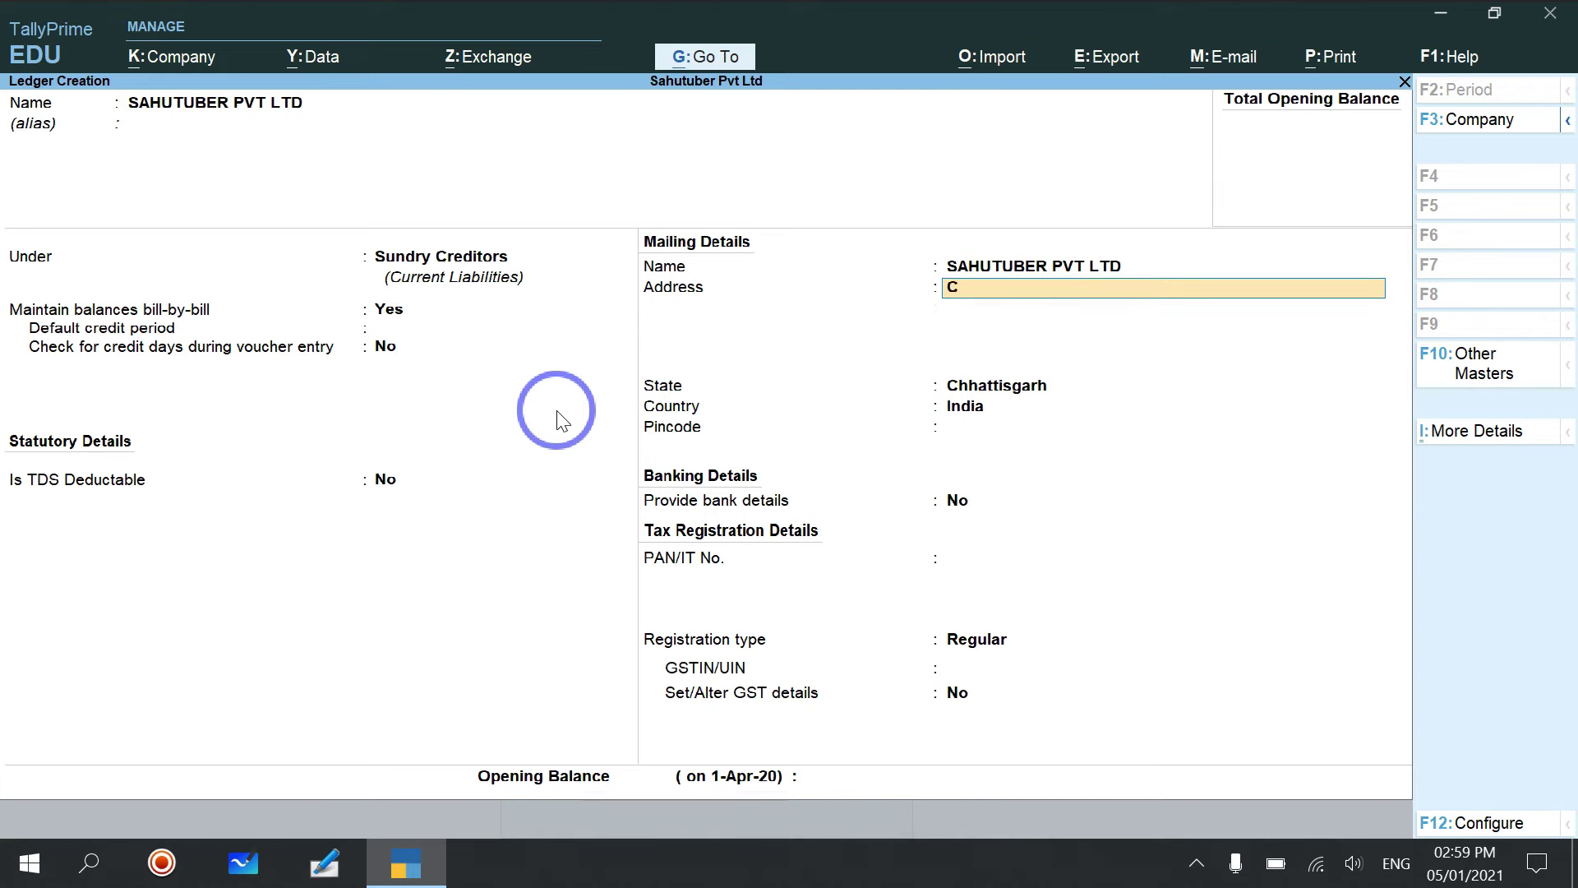
{"action": "type", "text": "HHATTISGARH"}
{"action": "key", "text": "Return"}
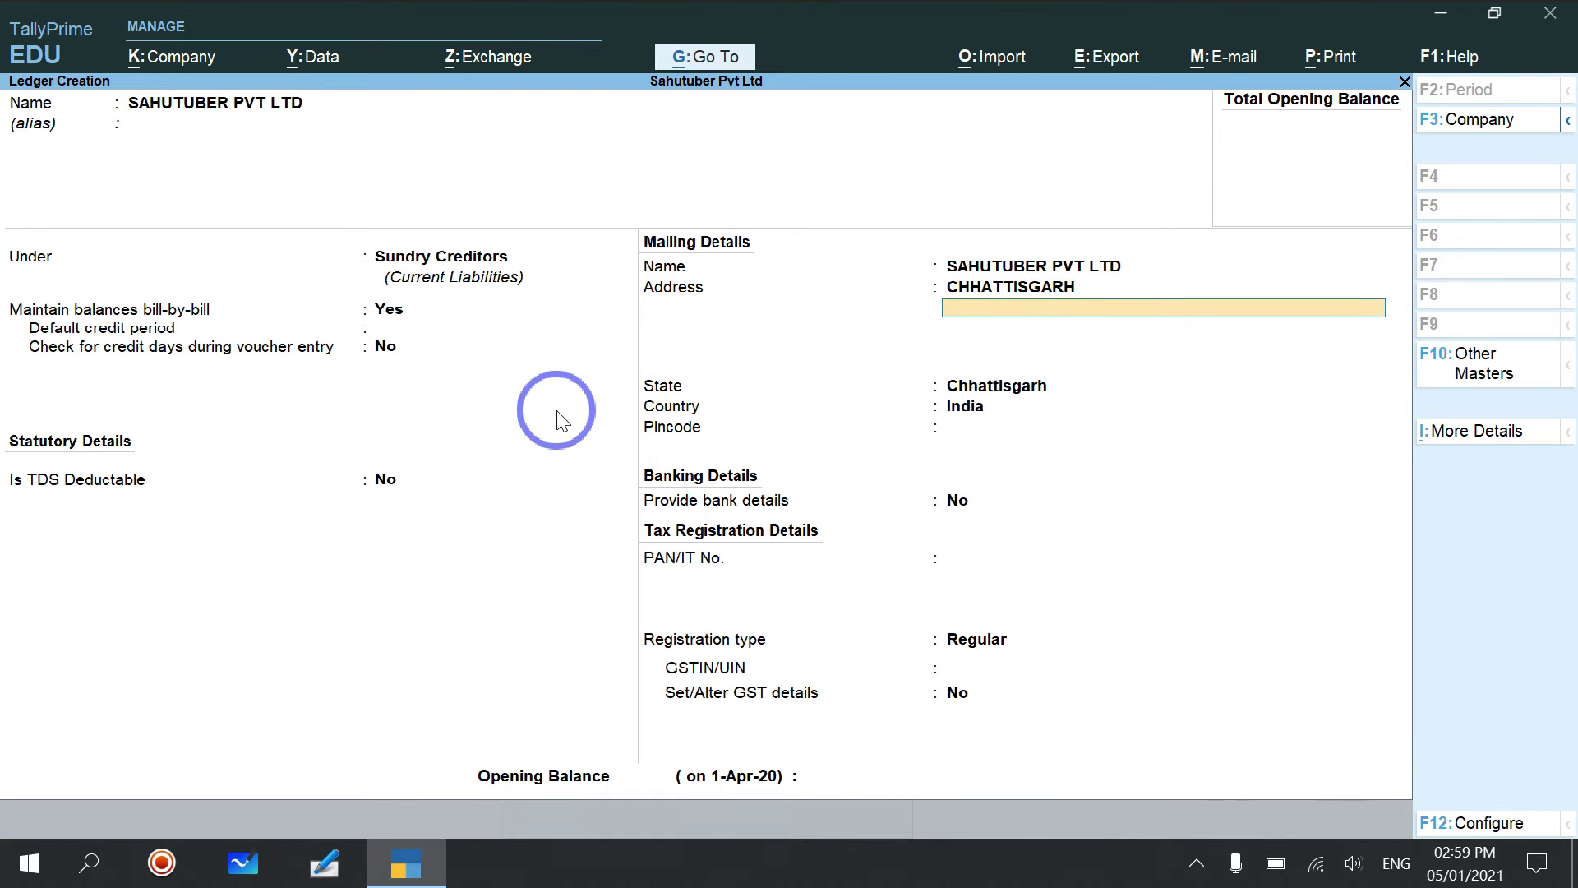
{"action": "key", "text": "Return"}
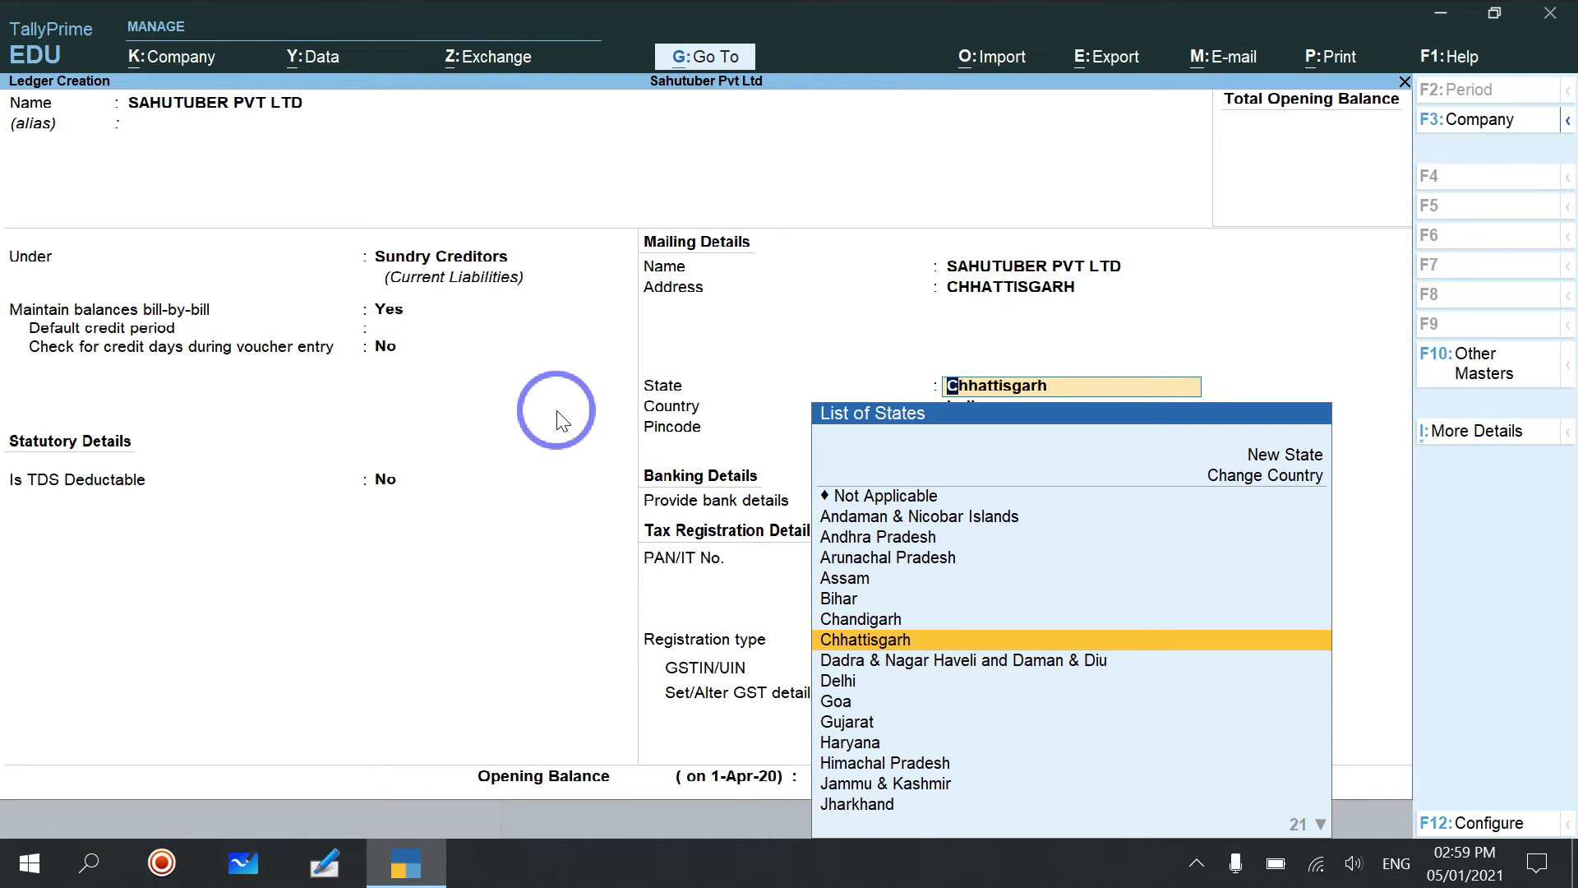
{"action": "key", "text": "Return"}
{"action": "key", "text": "Return"}
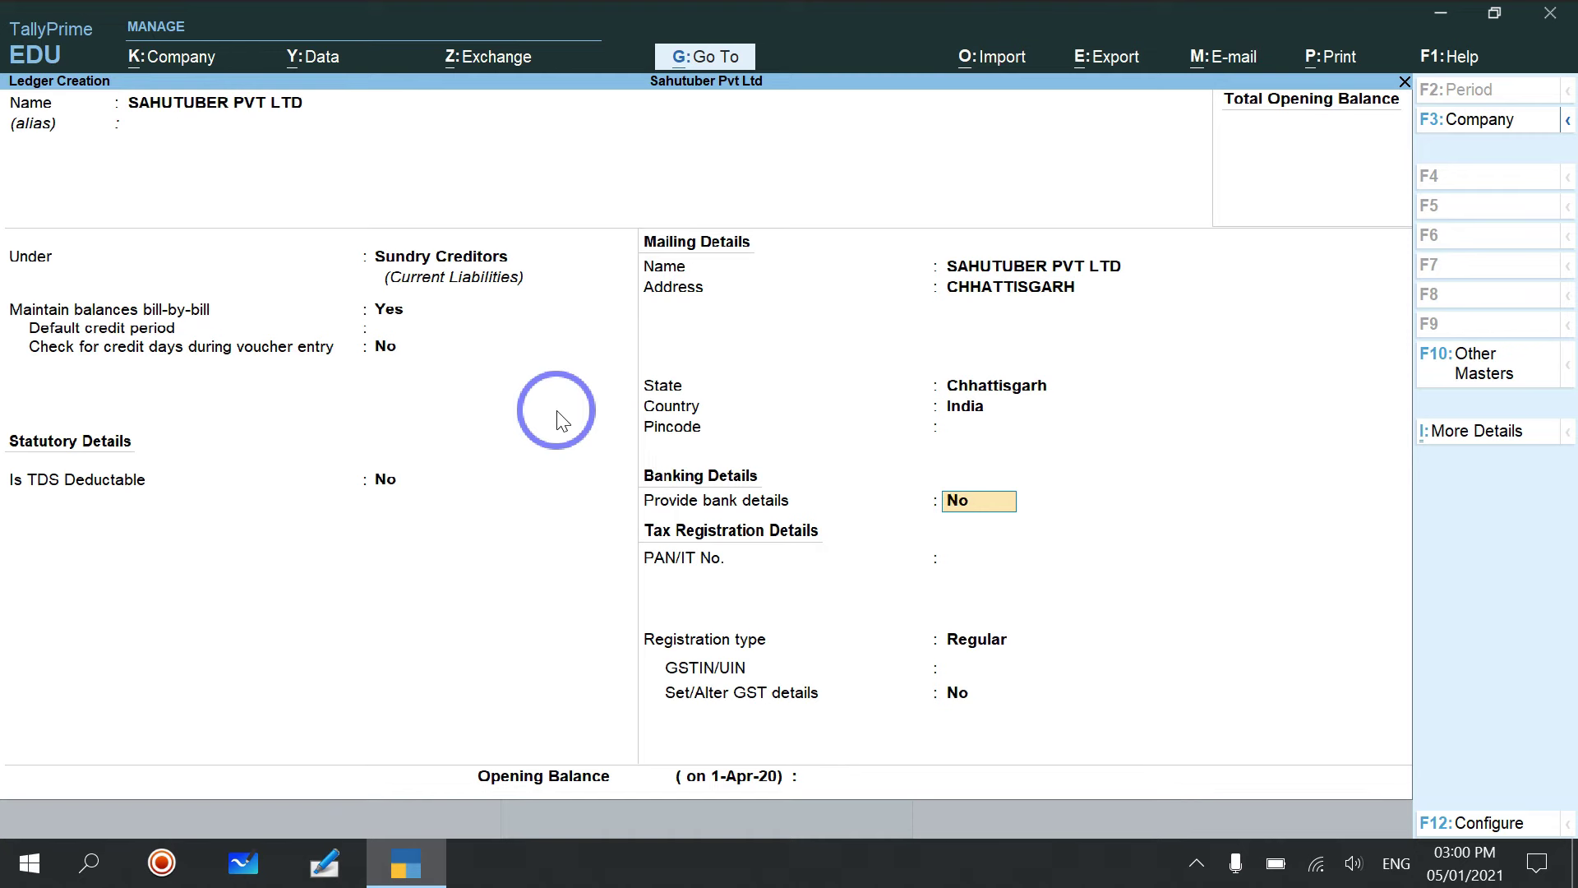
{"action": "type", "text": "Y"}
{"action": "key", "text": "Return"}
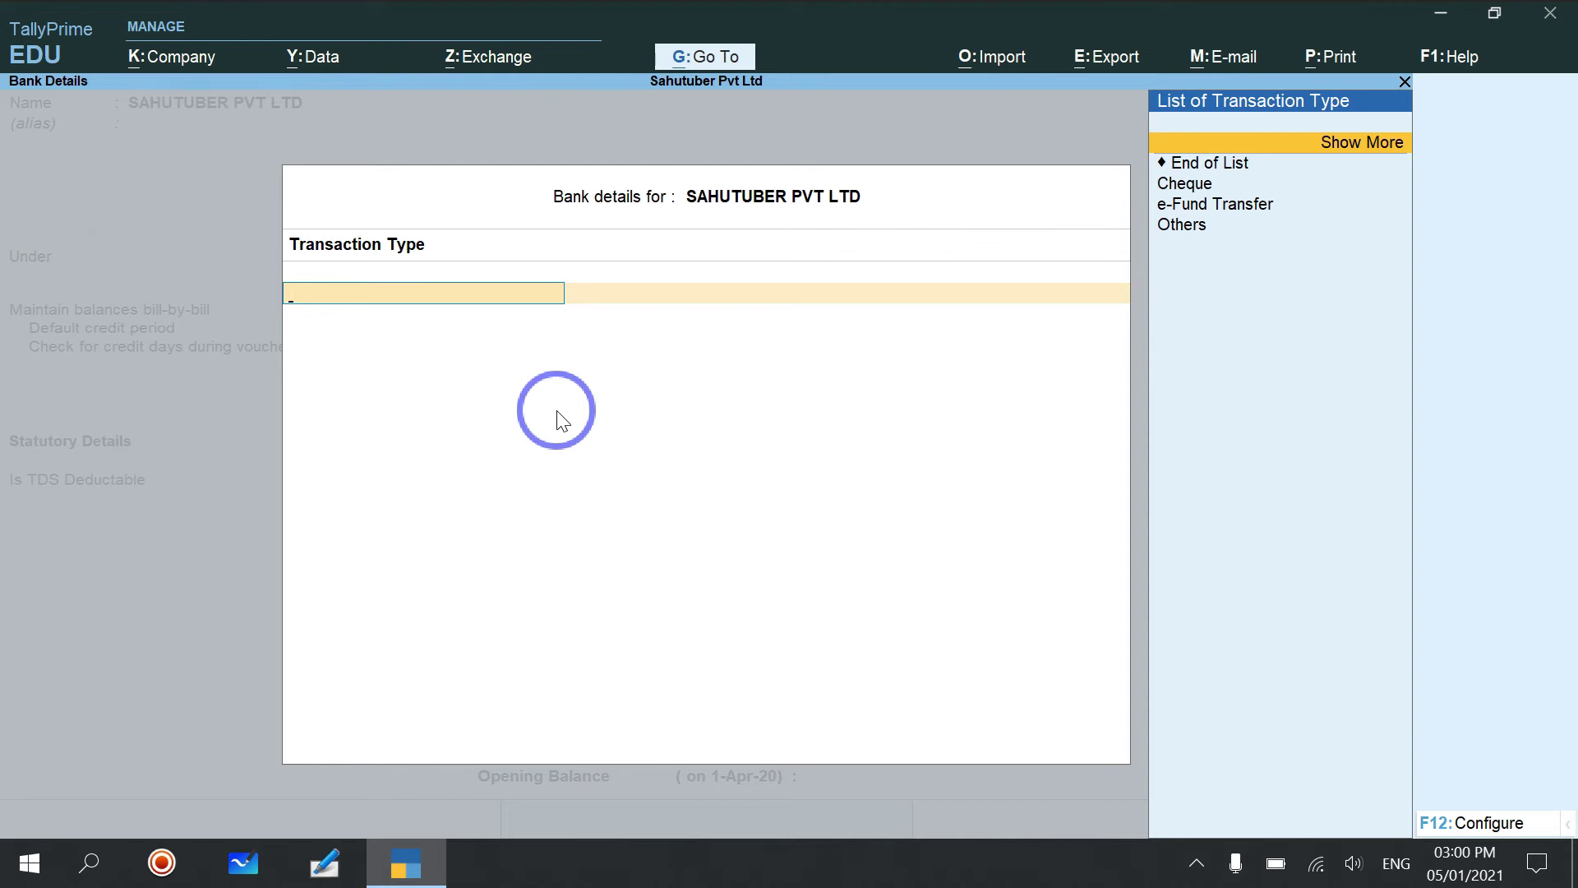
{"action": "key", "text": "Return"}
- Set Provide bank details to No and use the Regular registration type, leaving the PAN/IT number and GSTIN/UIN blank
{"action": "type", "text": "N"}
{"action": "key", "text": "Return"}
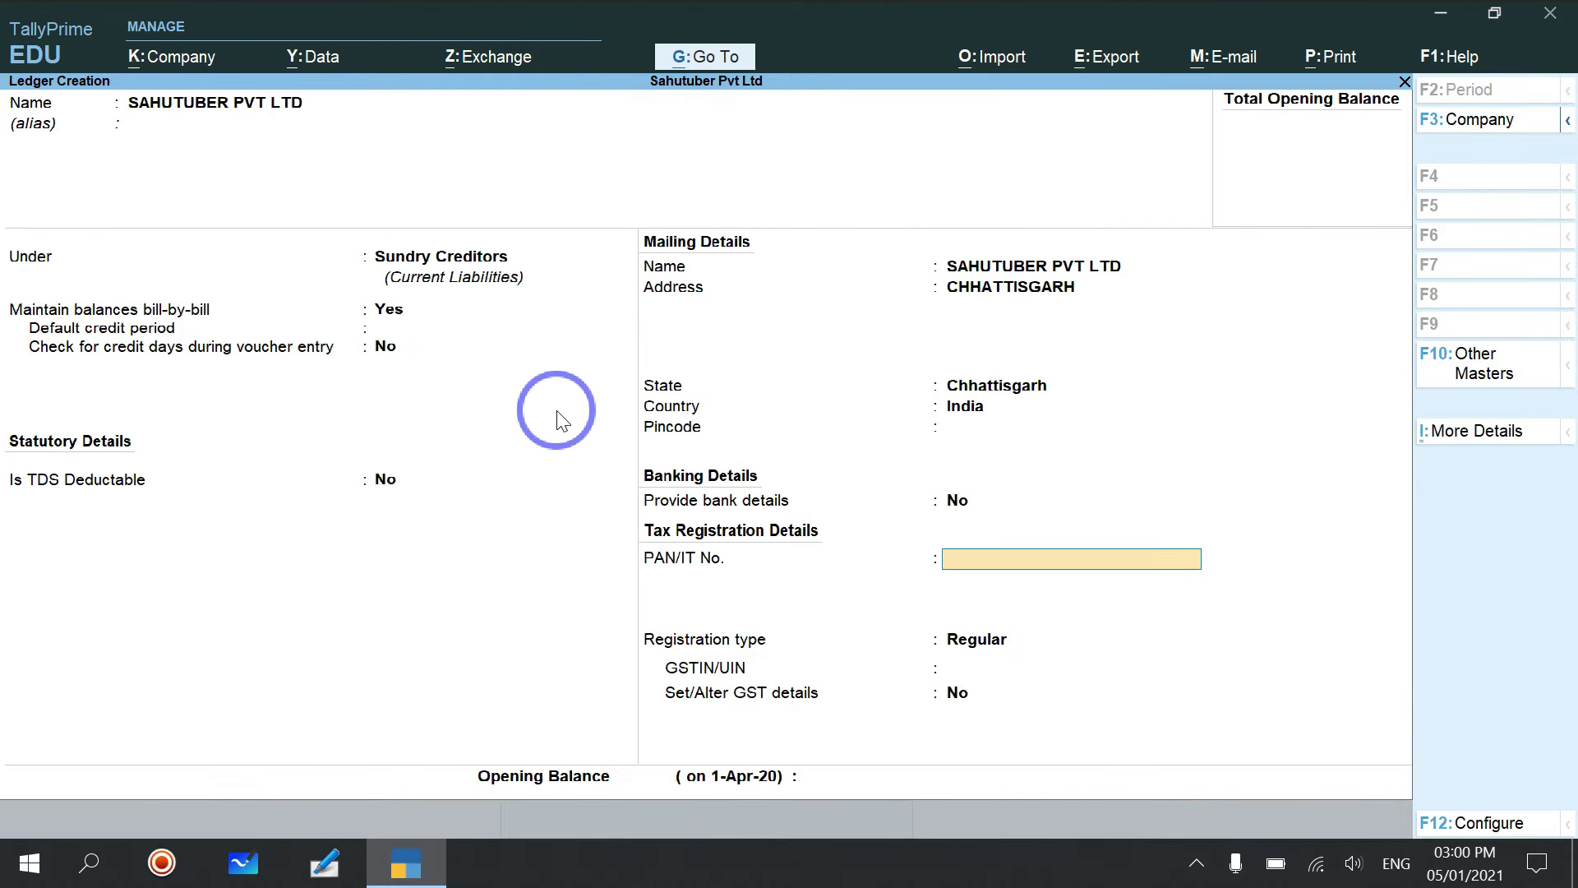
{"action": "key", "text": "Return"}
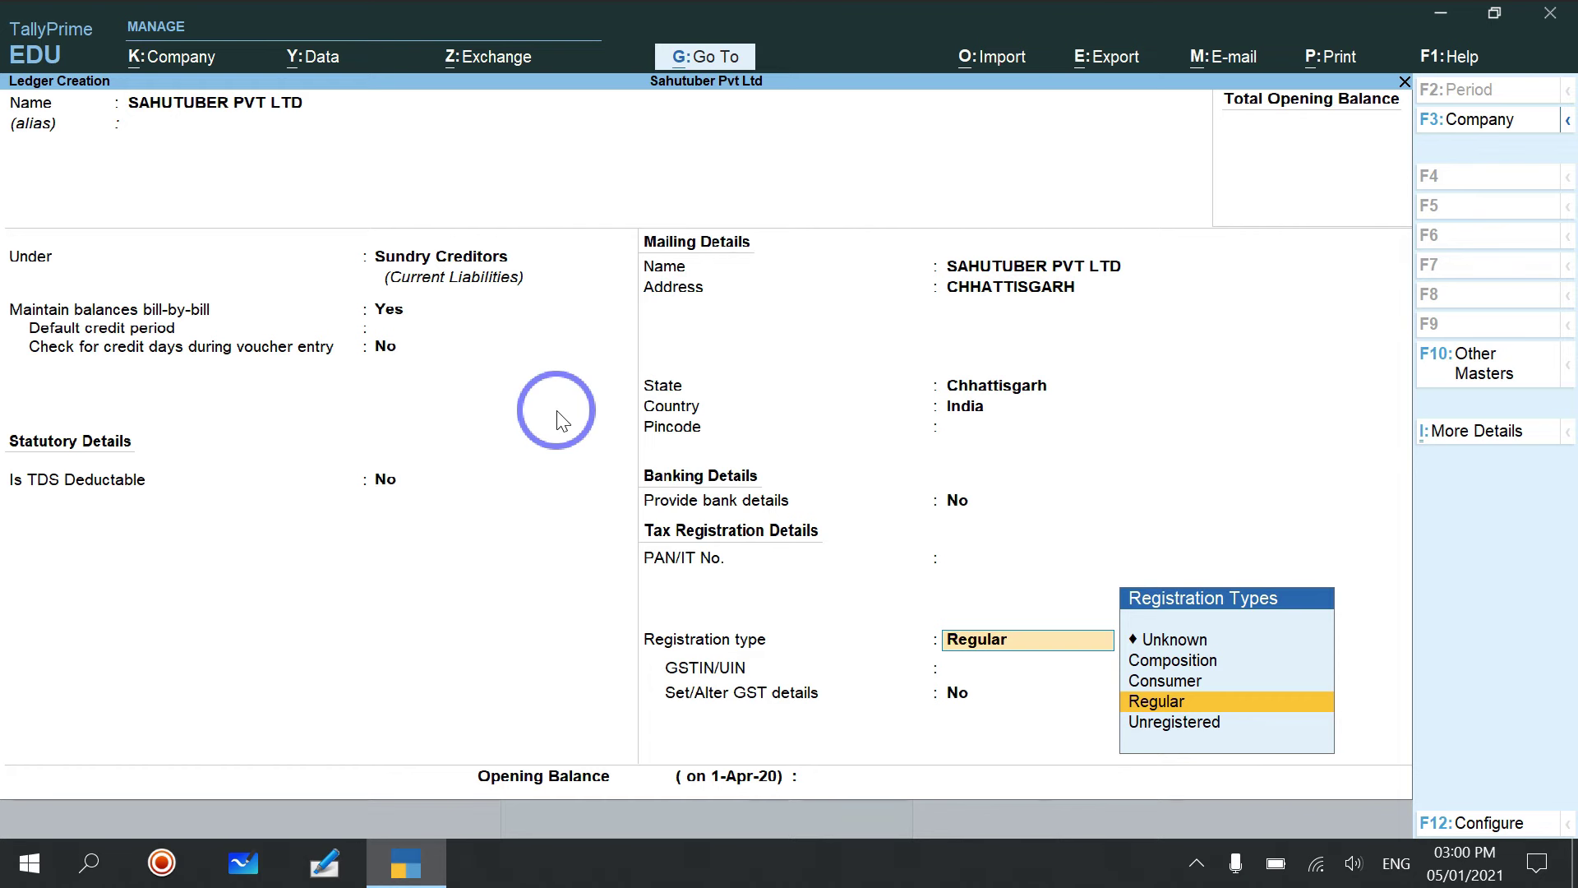
{"action": "key", "text": "Return"}
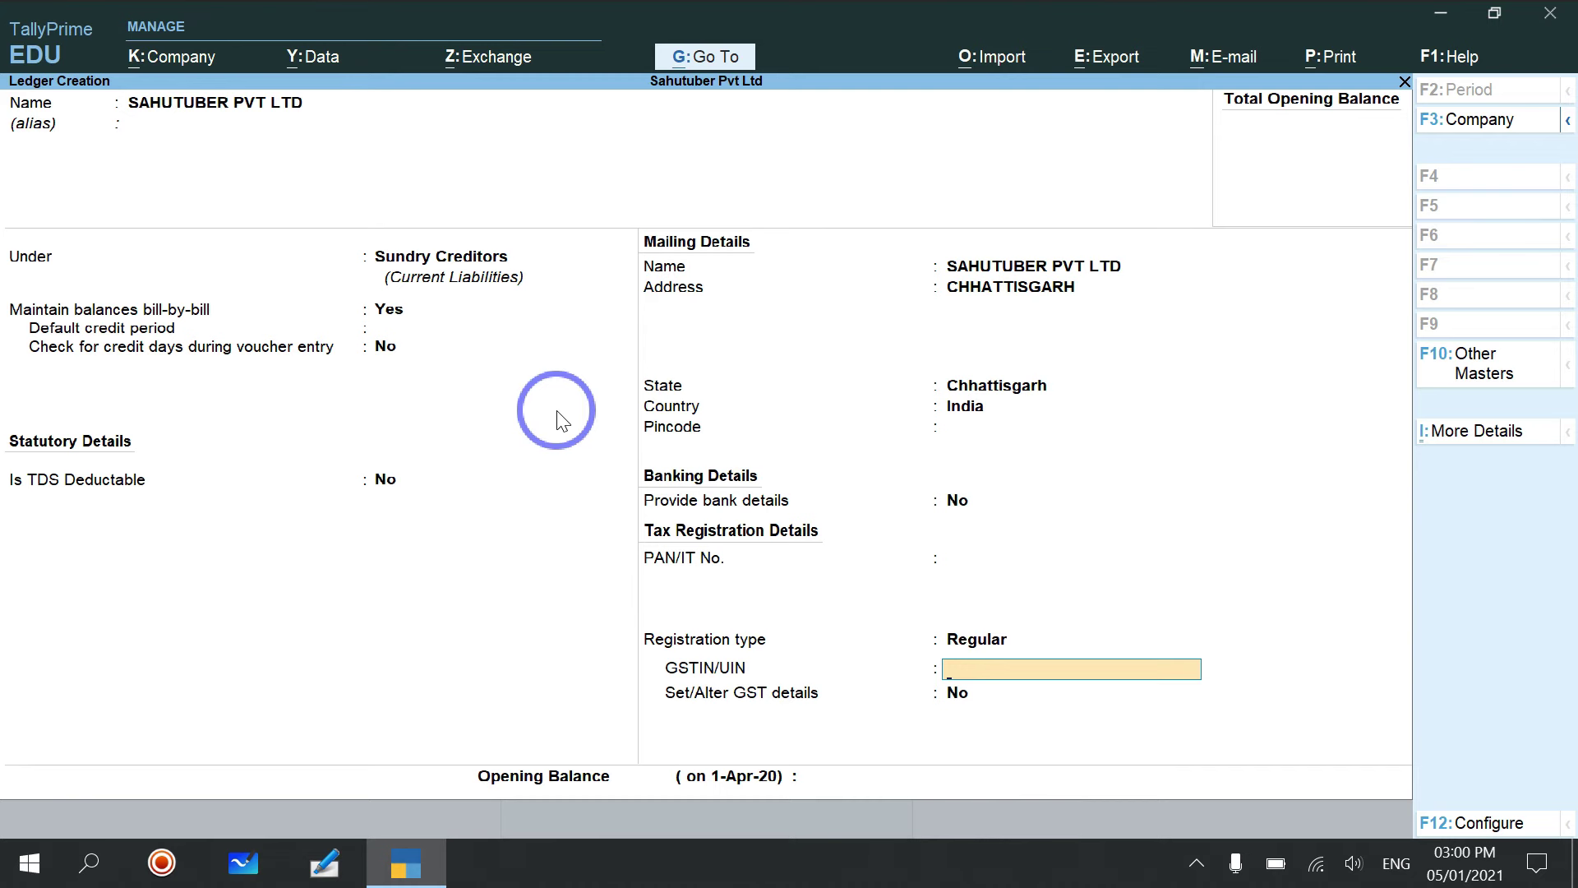
{"action": "key", "text": "Return"}
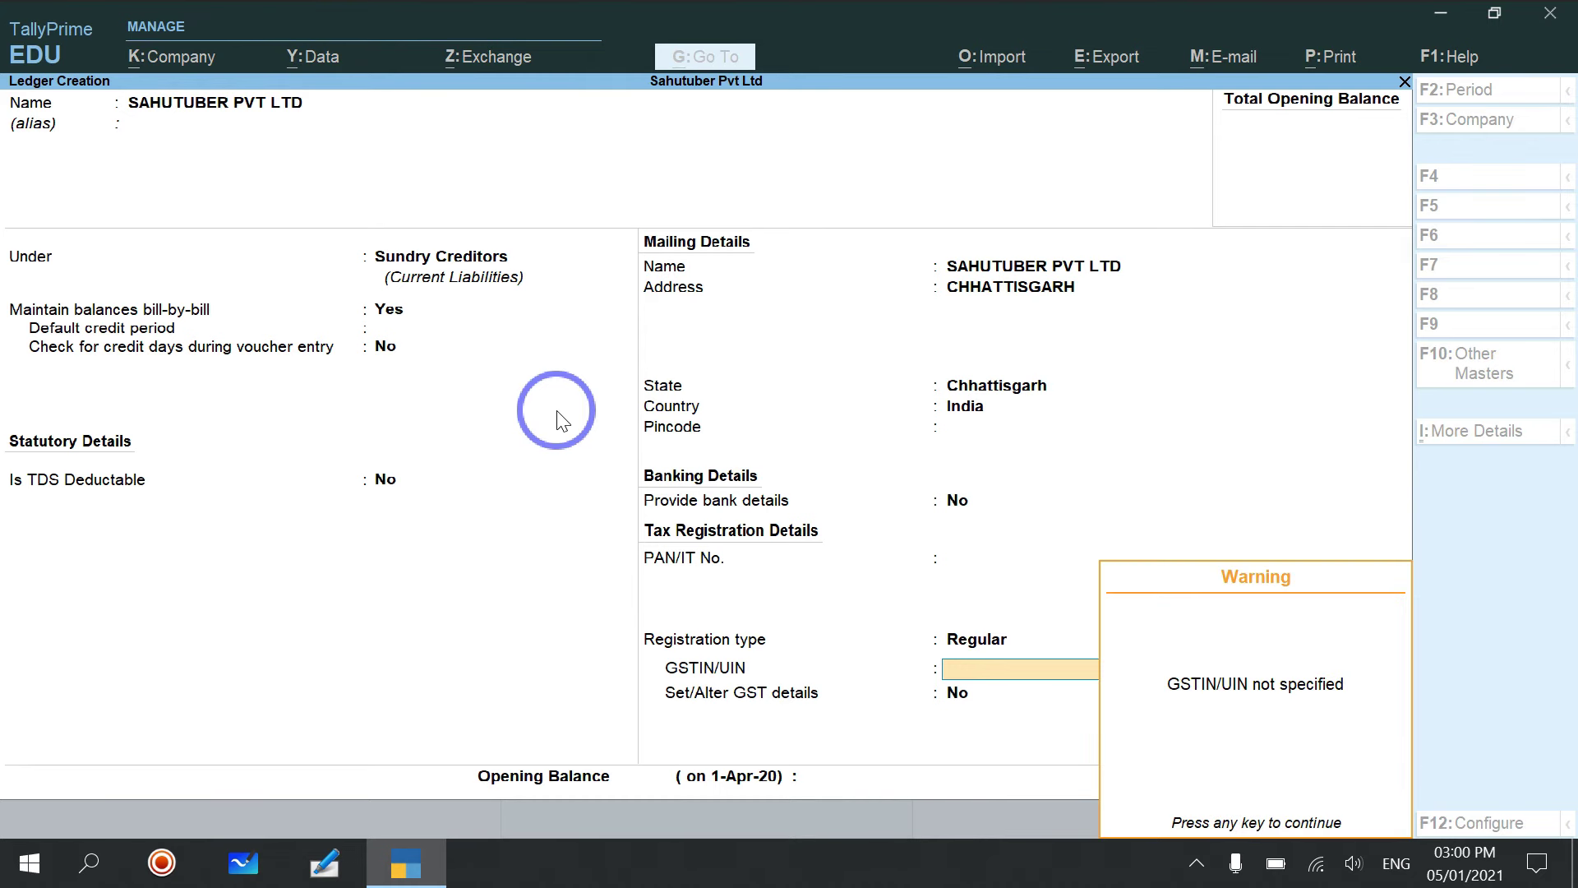
{"action": "key", "text": "Return"}
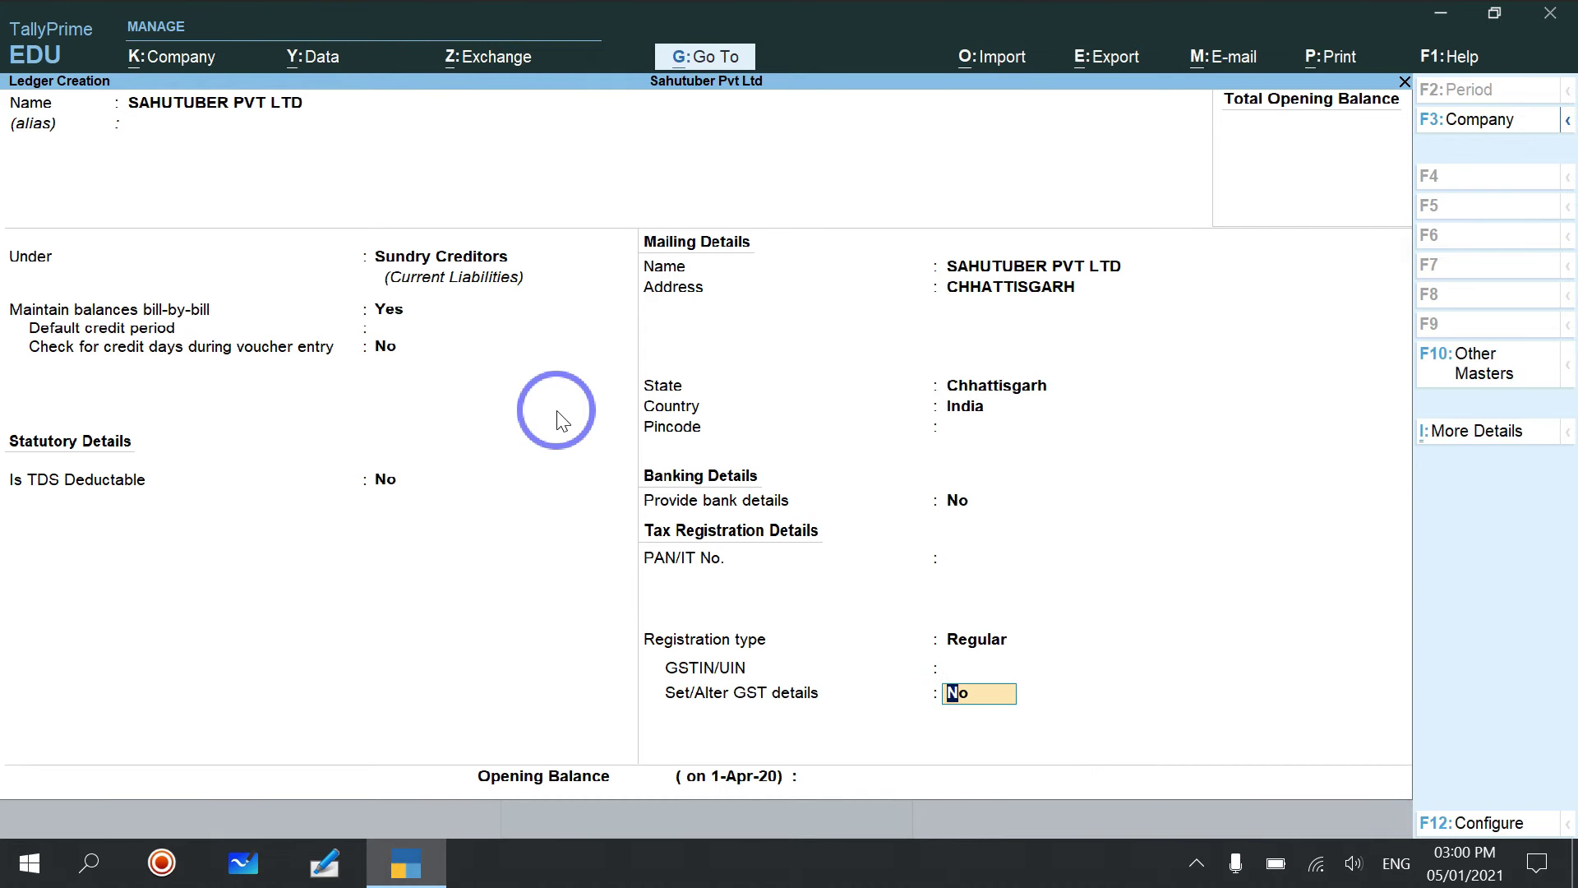